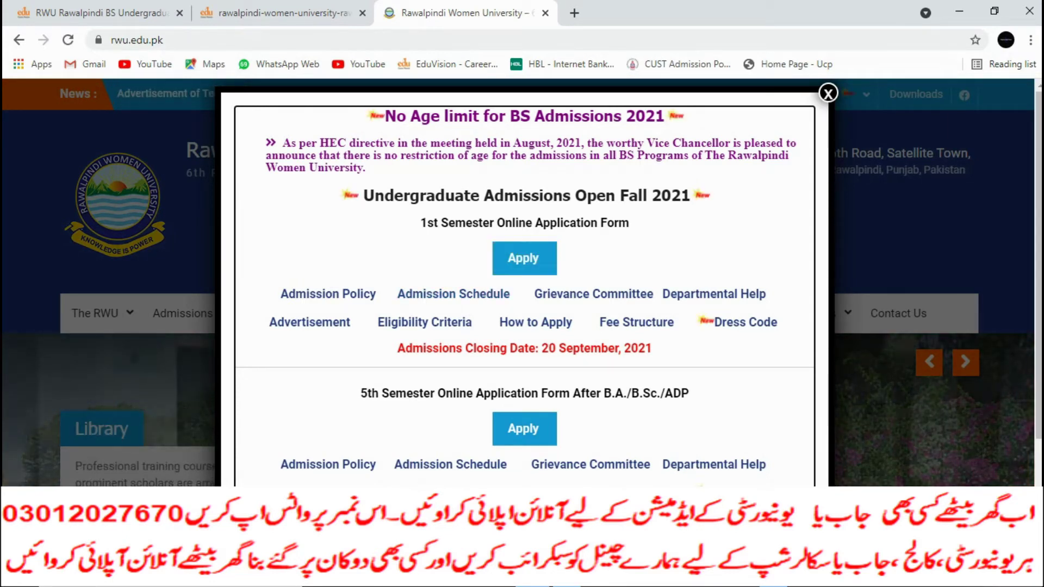
- Open the 1st Semester online application and start the Fall 2021 admission form
{"action": "scroll", "coordinate": [523, 283], "scroll_direction": "down", "scroll_amount": 3}
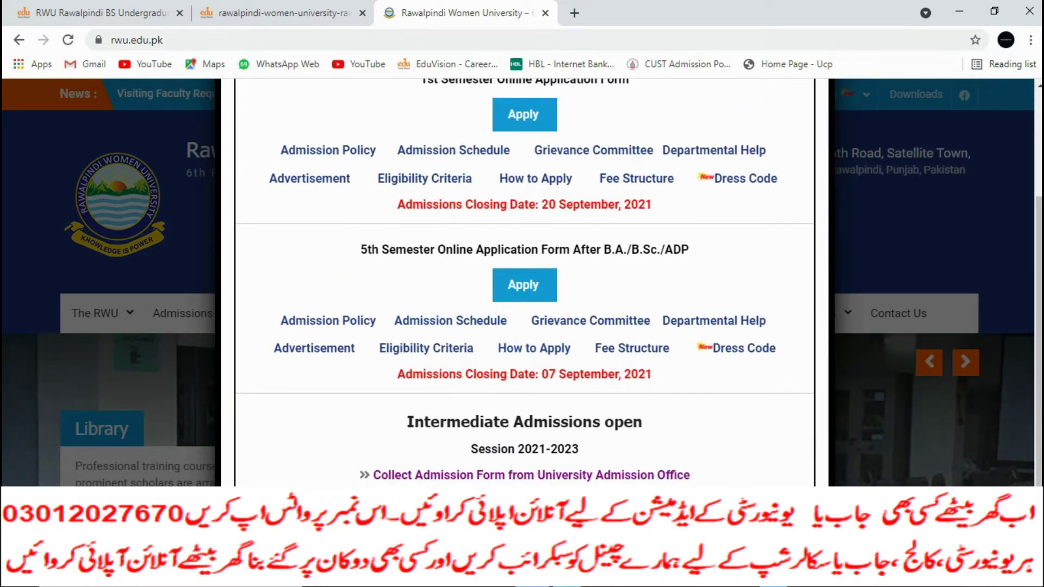
{"action": "scroll", "coordinate": [524, 283], "scroll_direction": "up", "scroll_amount": 3}
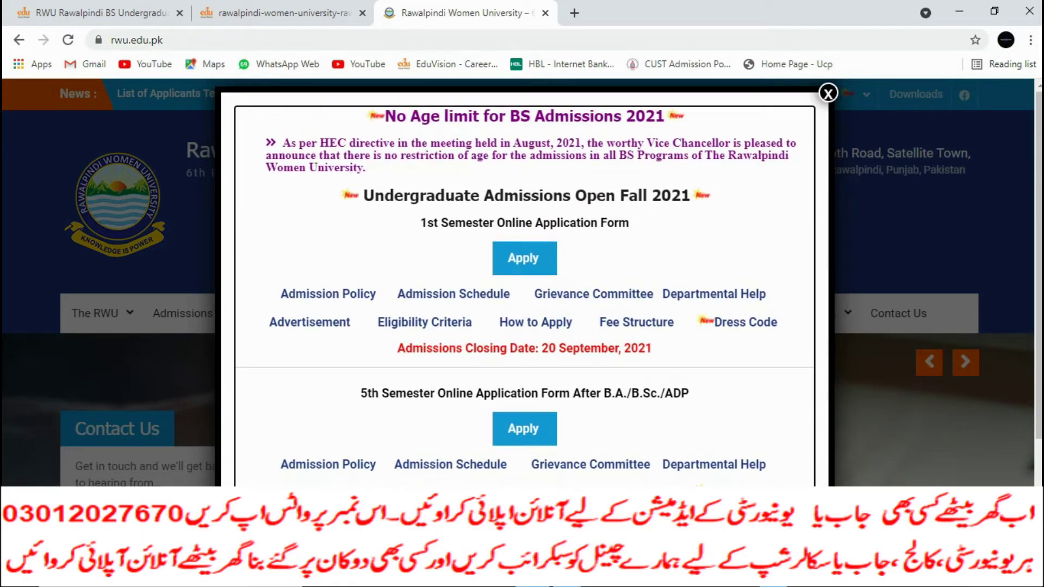
{"action": "left_click", "coordinate": [524, 258]}
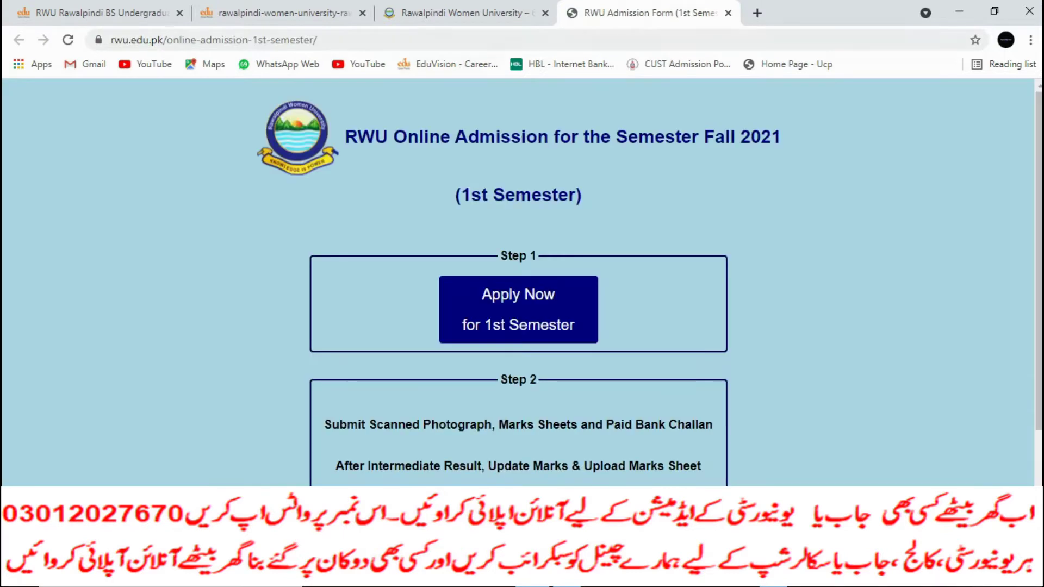
{"action": "scroll", "coordinate": [518, 309], "scroll_direction": "down", "scroll_amount": 3}
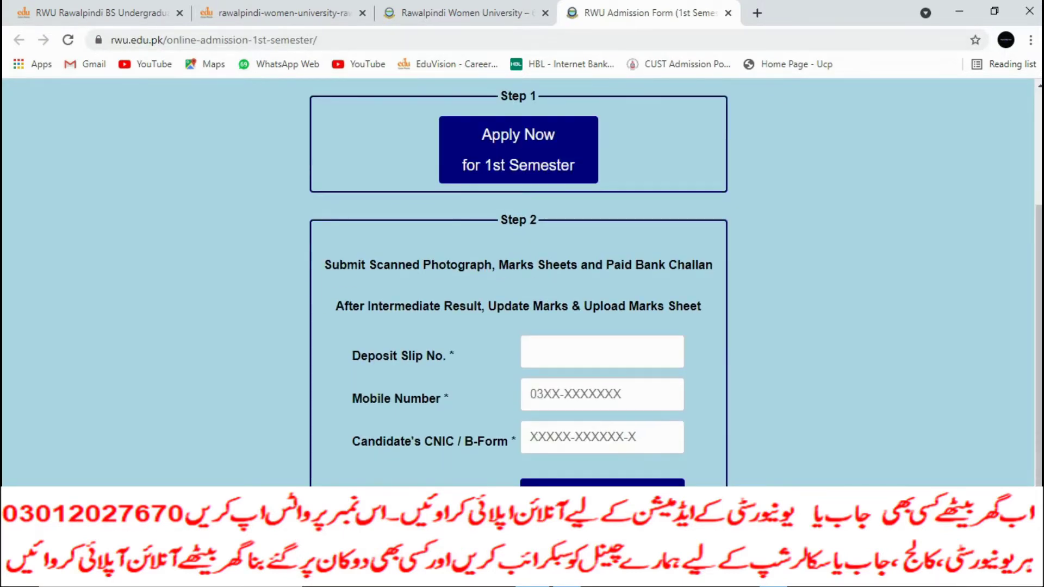
{"action": "scroll", "coordinate": [518, 261], "scroll_direction": "up", "scroll_amount": 2}
{"action": "left_click", "coordinate": [517, 262]}
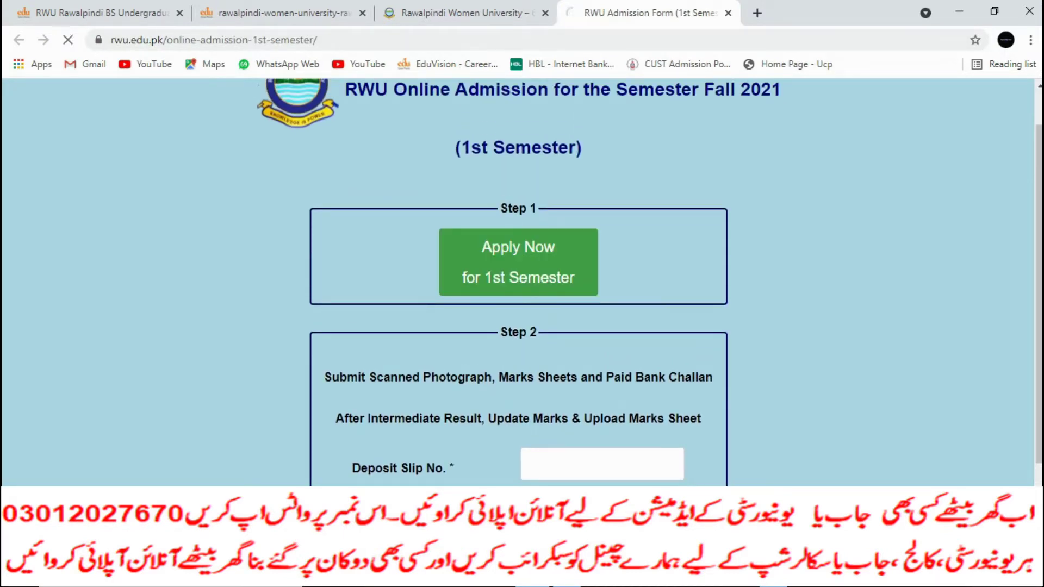
{"action": "left_click", "coordinate": [544, 256]}
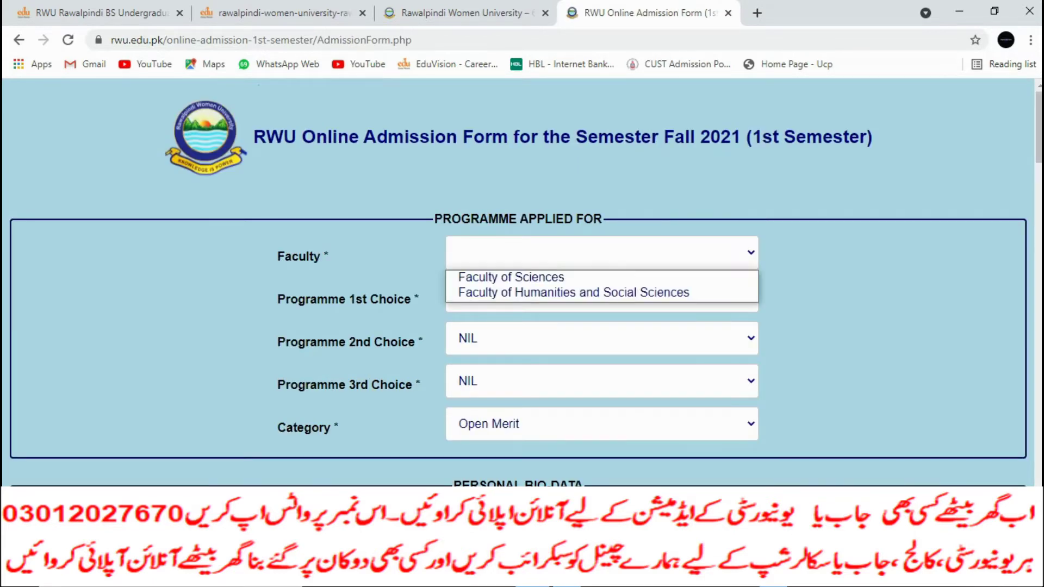
- Apply to Faculty of Sciences with BS Mathematics, BS Physics and BS Computer Science as choices
{"action": "left_click", "coordinate": [544, 278]}
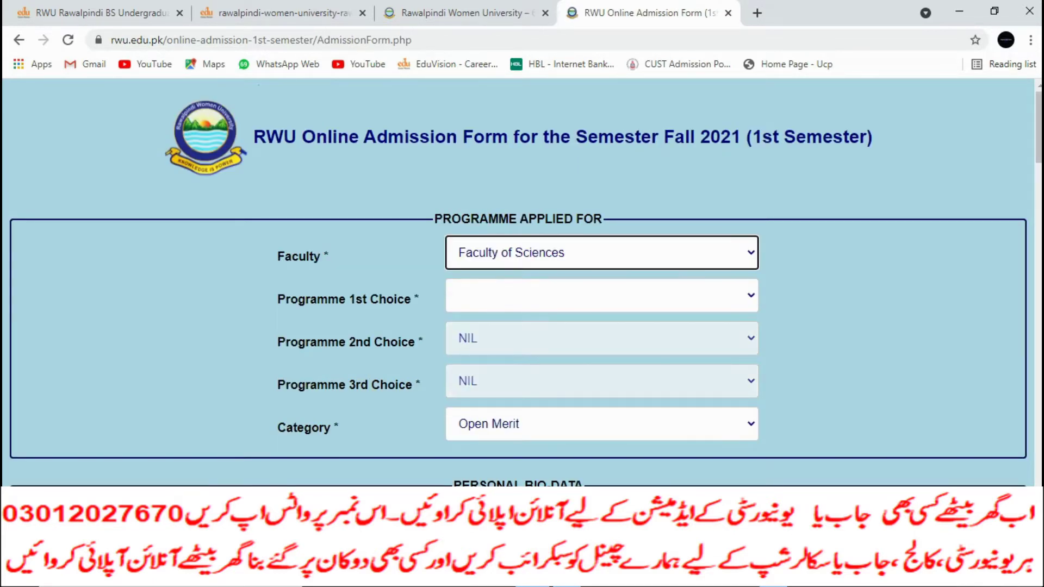
{"action": "left_click", "coordinate": [543, 296]}
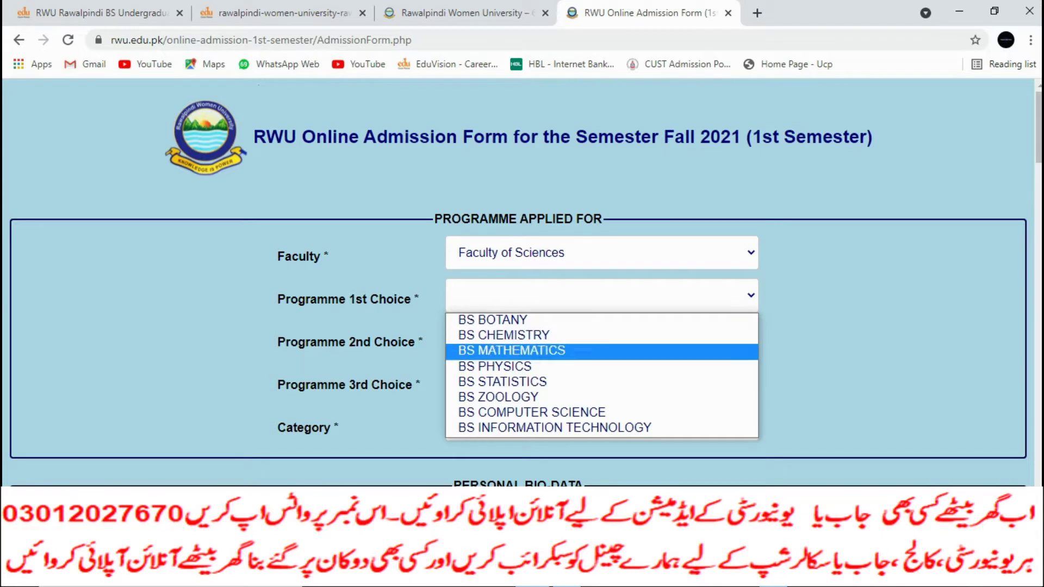
{"action": "left_click", "coordinate": [544, 350]}
{"action": "left_click", "coordinate": [544, 339]}
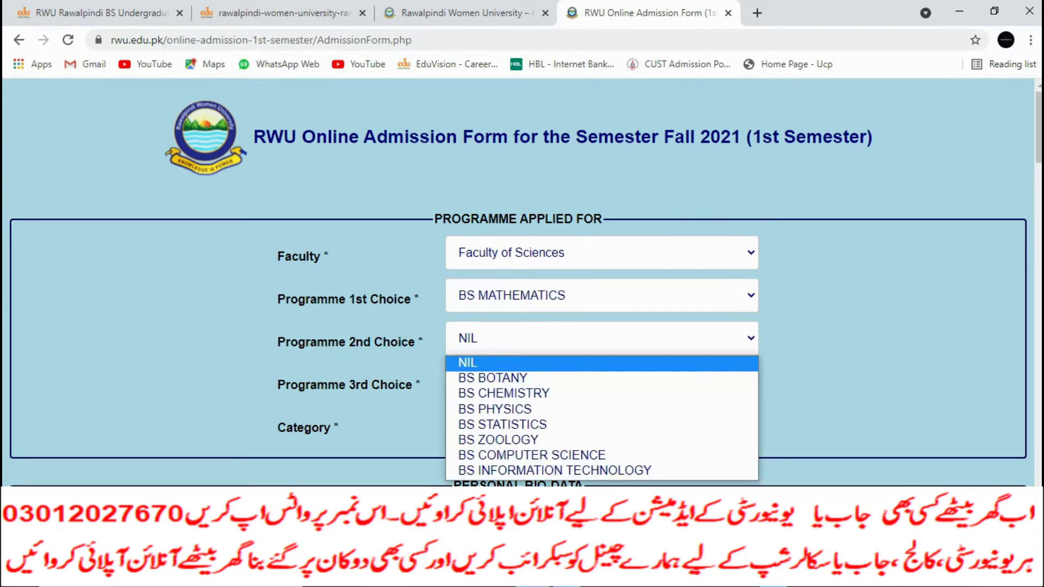
{"action": "left_click", "coordinate": [543, 410]}
{"action": "left_click", "coordinate": [543, 381]}
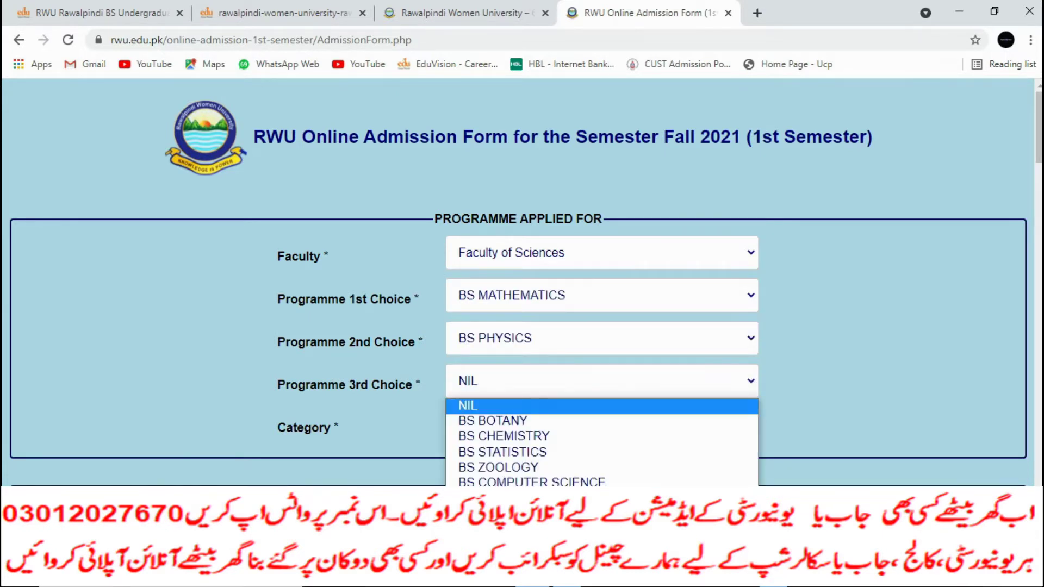
{"action": "left_click", "coordinate": [544, 483]}
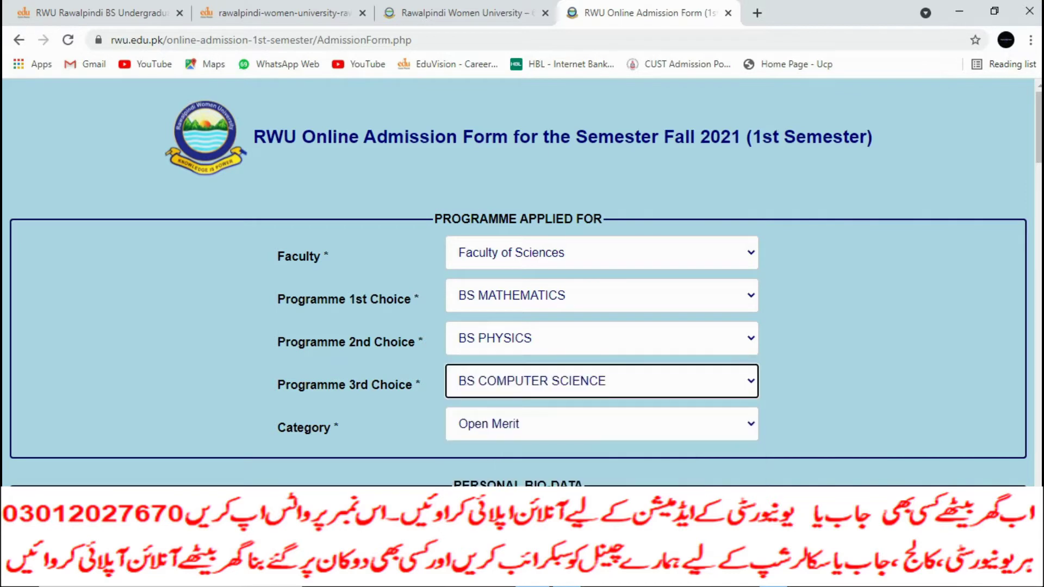
- Keep Open Merit as the admission category
{"action": "left_click", "coordinate": [544, 424]}
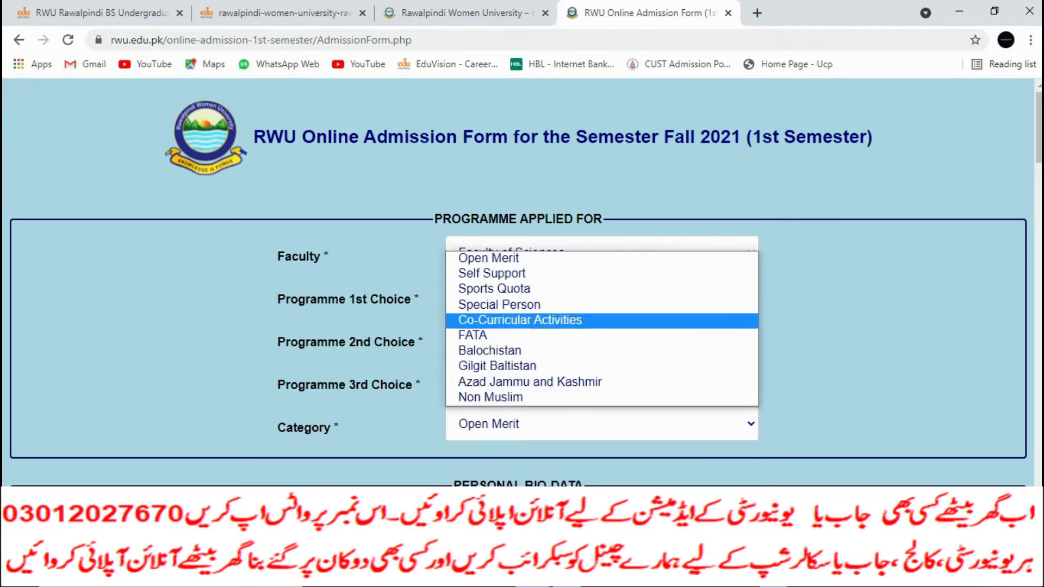
{"action": "left_click", "coordinate": [543, 259]}
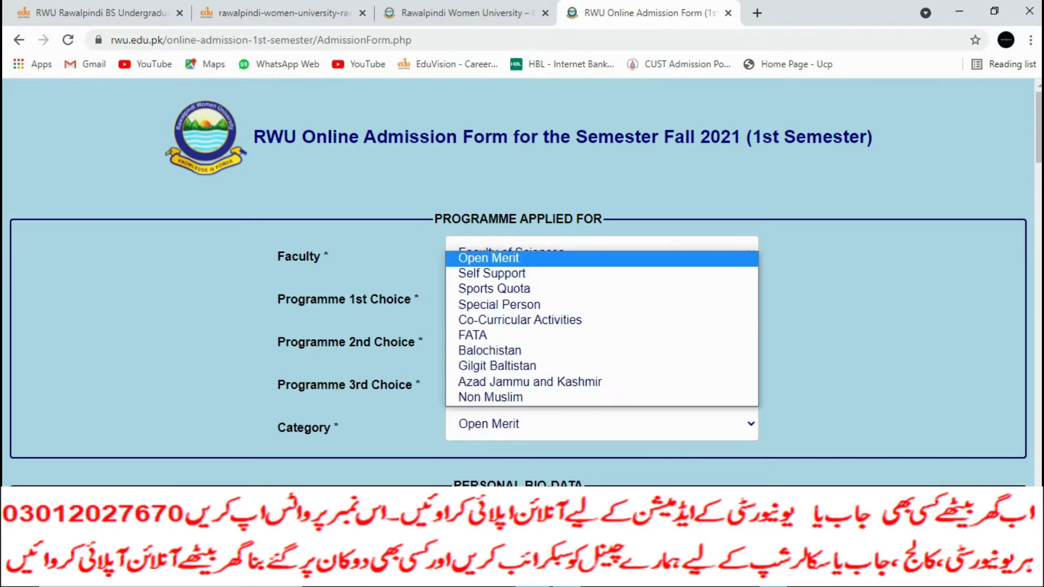
{"action": "scroll", "coordinate": [544, 326], "scroll_direction": "down", "scroll_amount": 2}
{"action": "left_click", "coordinate": [544, 369]}
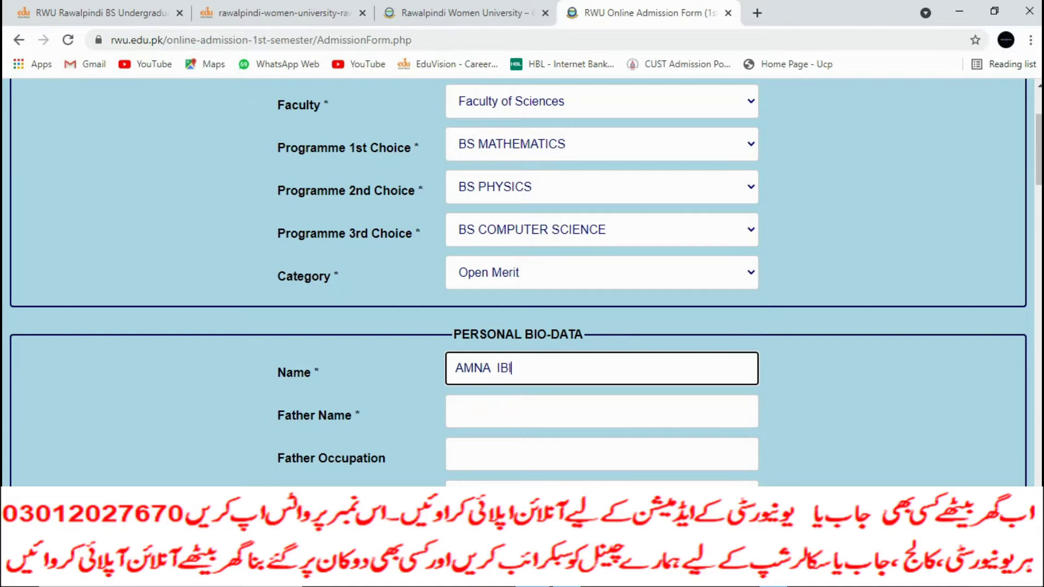
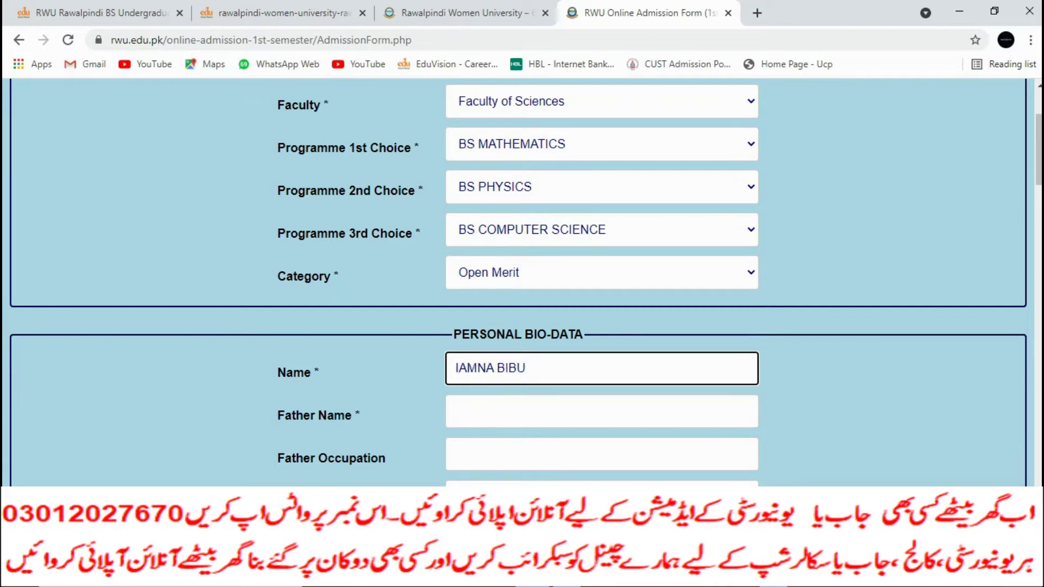
- Enter the applicant's name and fill the father's name from the saved suggestion
{"action": "key", "text": "Tab"}
{"action": "key", "text": "Down"}
{"action": "key", "text": "Return"}
{"action": "key", "text": "Tab"}
- Enter father's occupation 'manager', income 1000000 and the father's CNIC number
{"action": "type", "text": "manager"}
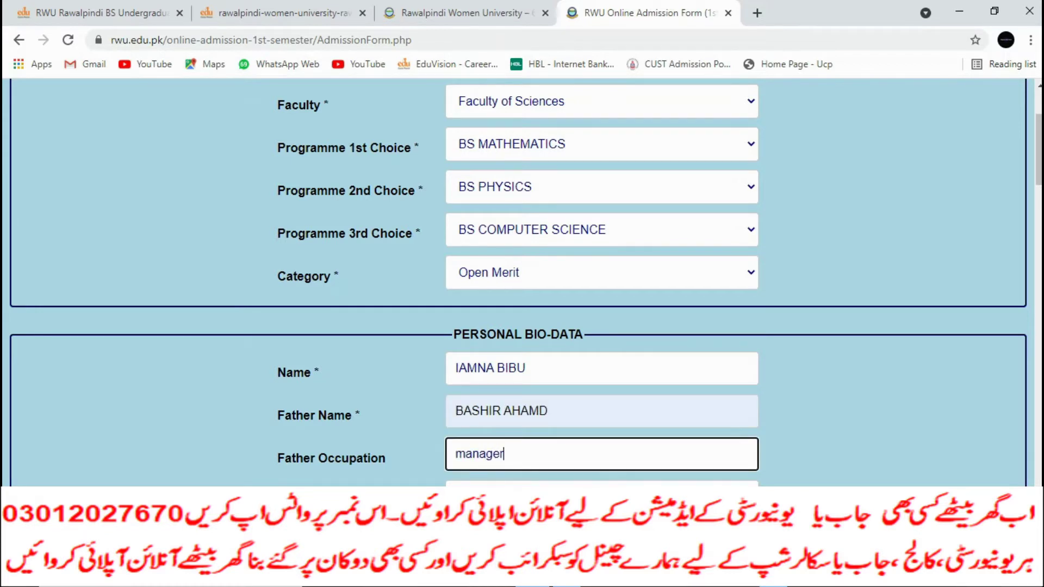
{"action": "key", "text": "Tab"}
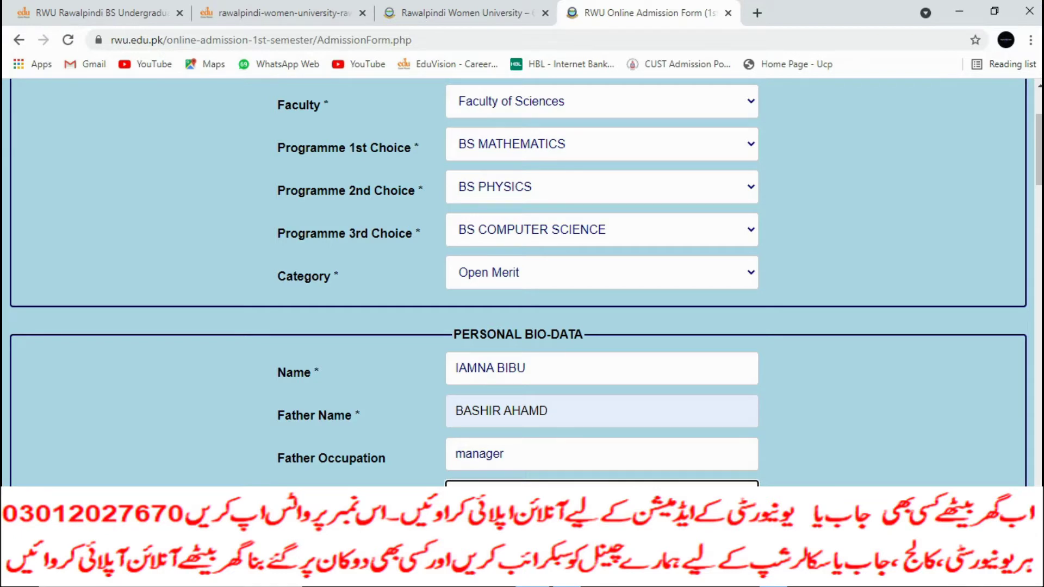
{"action": "scroll", "coordinate": [522, 283], "scroll_direction": "down", "scroll_amount": 4}
{"action": "type", "text": "1000000"}
{"action": "key", "text": "Tab"}
{"action": "type", "text": "3"}
{"action": "key", "text": "BackSpace"}
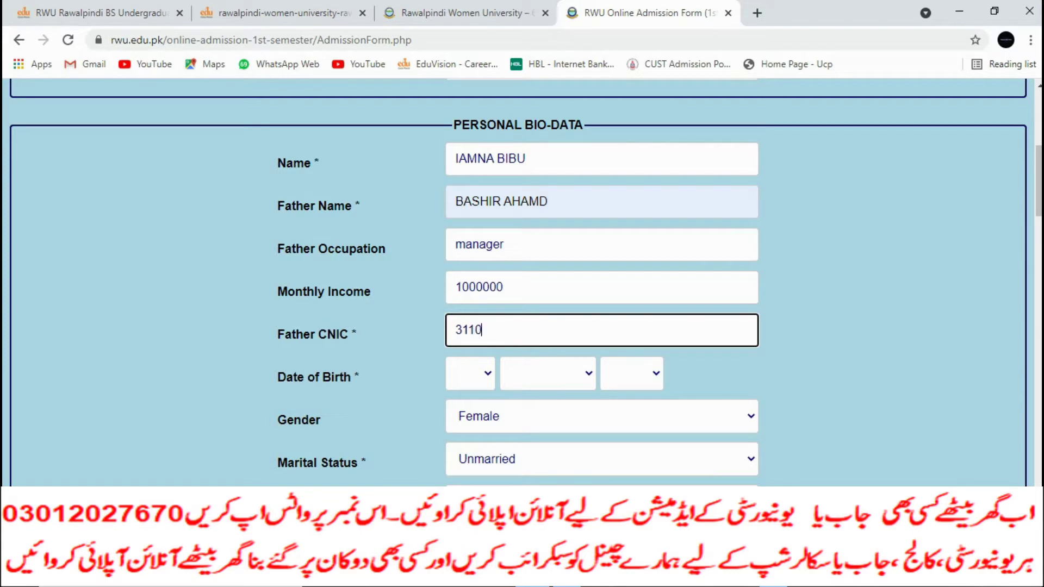
- Set the date of birth to 7 May 2001
{"action": "left_click", "coordinate": [471, 374]}
{"action": "left_click", "coordinate": [465, 162]}
{"action": "left_click", "coordinate": [548, 373]}
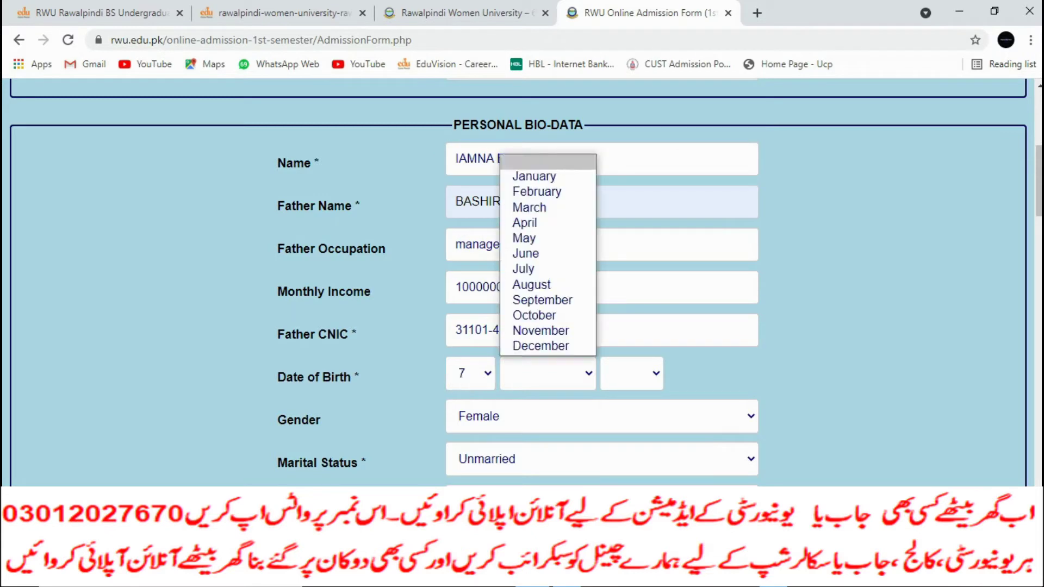
{"action": "left_click", "coordinate": [524, 238]}
{"action": "left_click", "coordinate": [630, 374]}
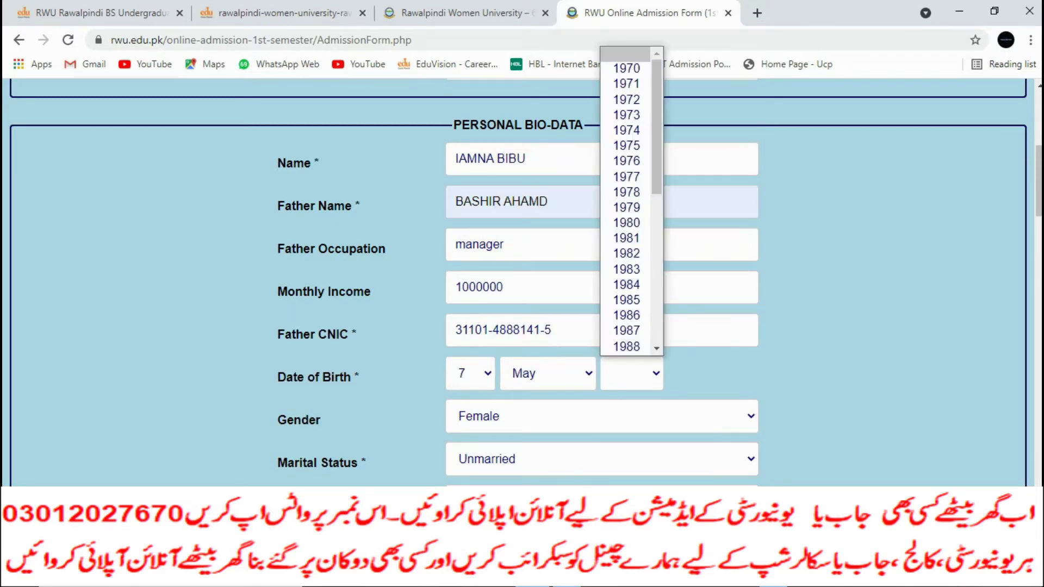
{"action": "scroll", "coordinate": [626, 217], "scroll_direction": "down", "scroll_amount": 5}
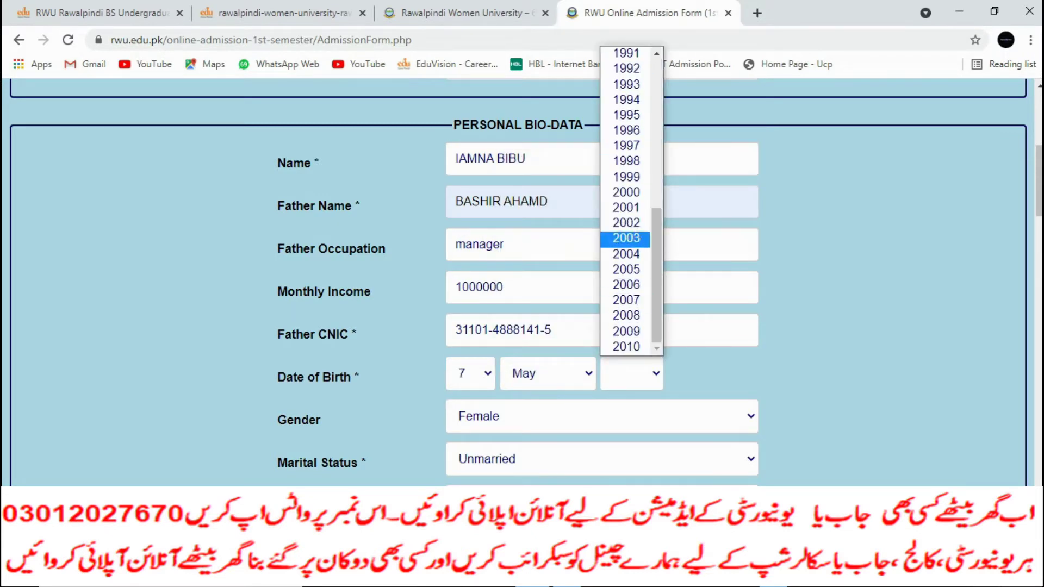
{"action": "left_click", "coordinate": [626, 207]}
{"action": "scroll", "coordinate": [626, 207], "scroll_direction": "down", "scroll_amount": 3}
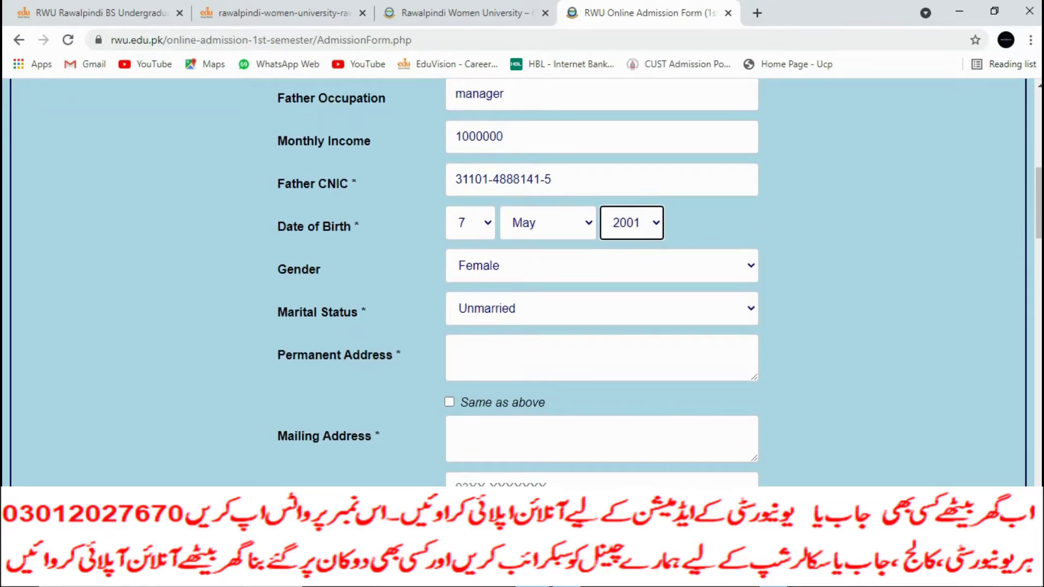
- Enter permanent address 'bwn', reuse it as mailing address, and add mobile and landline numbers
{"action": "left_click", "coordinate": [601, 357]}
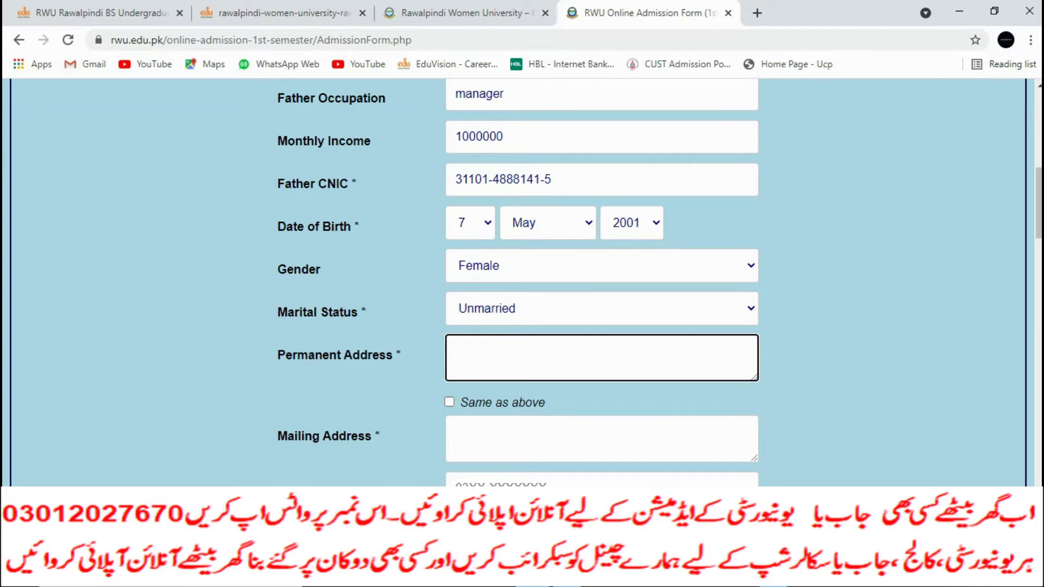
{"action": "type", "text": "bwn"}
{"action": "left_click", "coordinate": [449, 402]}
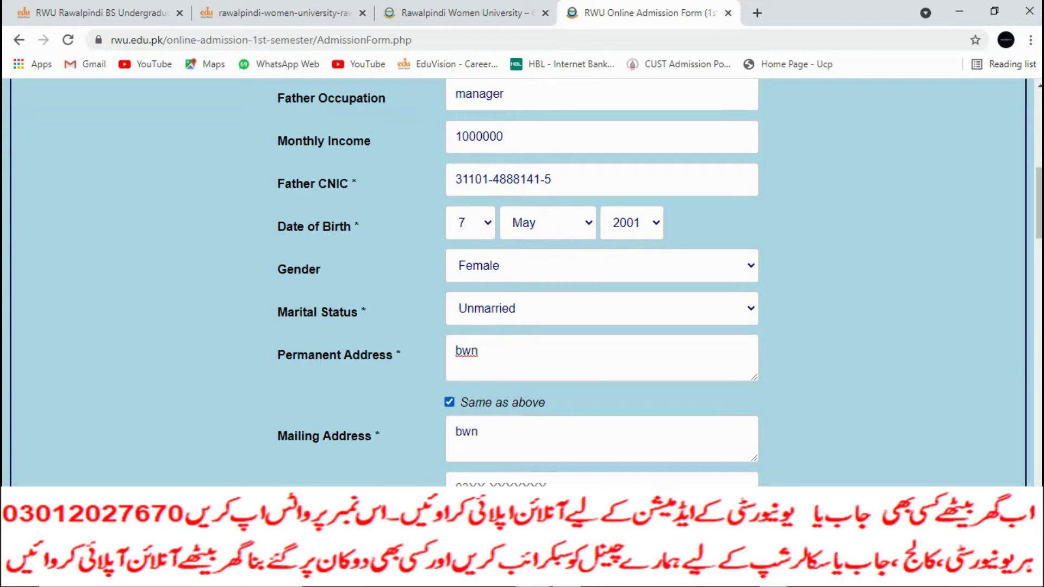
{"action": "scroll", "coordinate": [517, 282], "scroll_direction": "down", "scroll_amount": 5}
{"action": "left_click", "coordinate": [517, 149]}
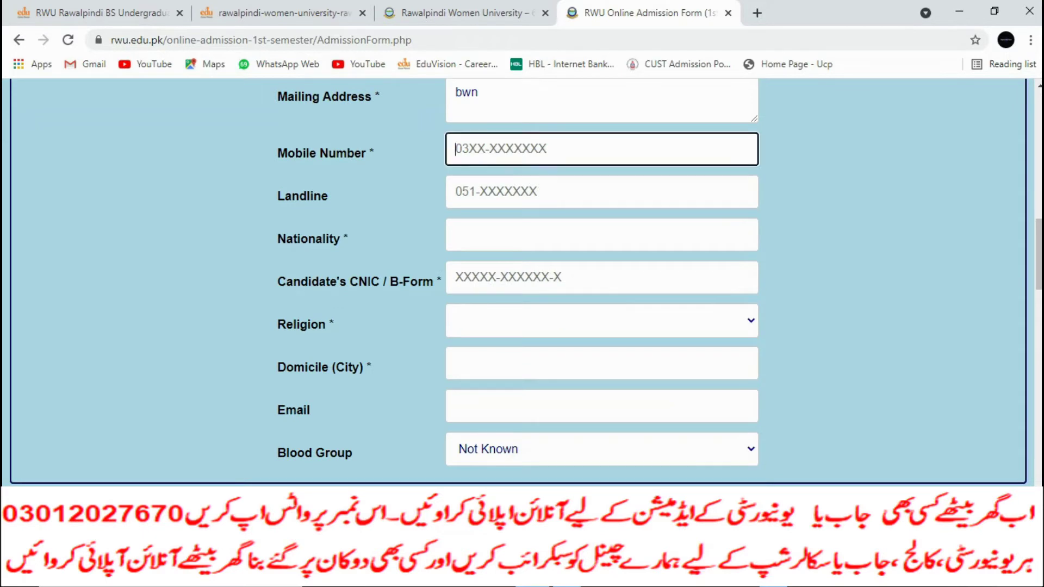
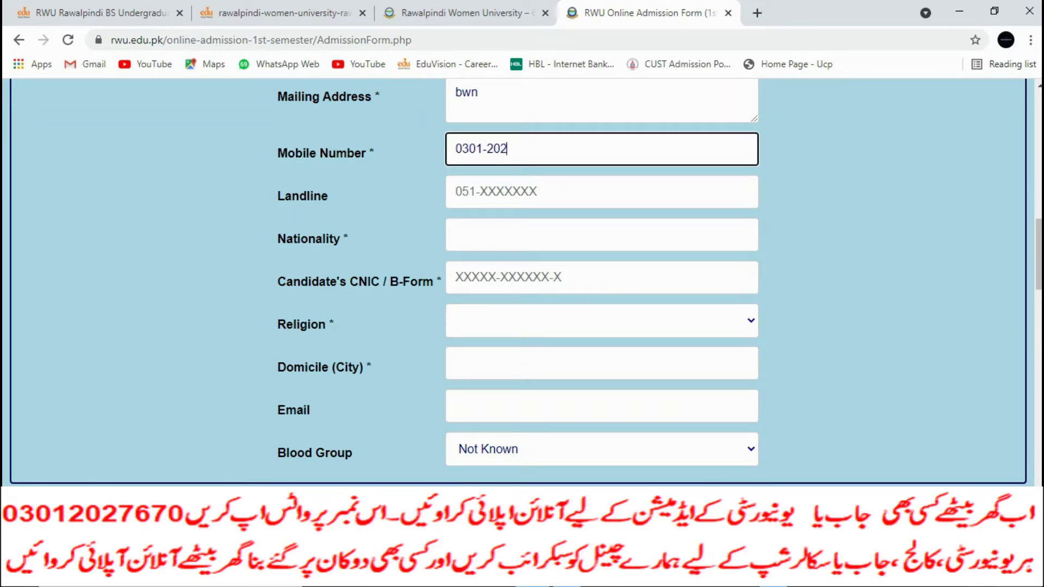
{"action": "key", "text": "Tab"}
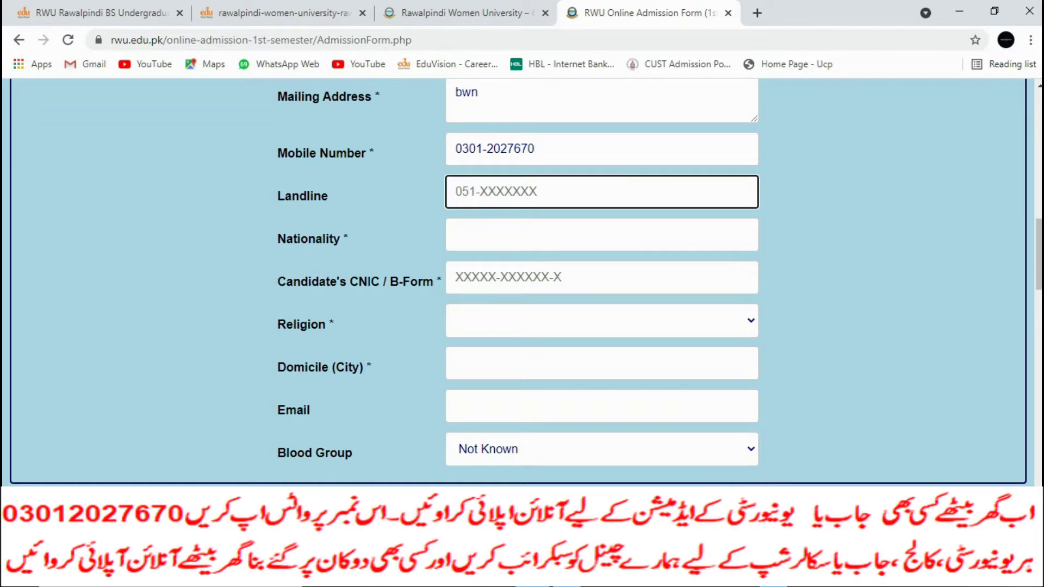
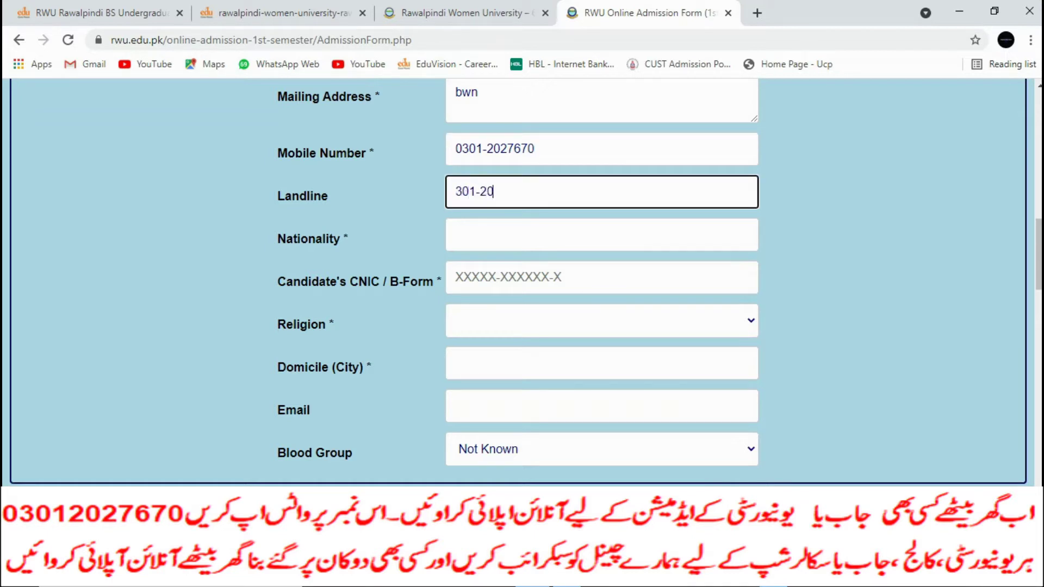
- Set nationality PAKISTANI, enter the applicant's CNIC, and choose religion MUSLIM
{"action": "left_click", "coordinate": [601, 235]}
{"action": "key", "text": "Down"}
{"action": "key", "text": "Return"}
{"action": "key", "text": "Tab"}
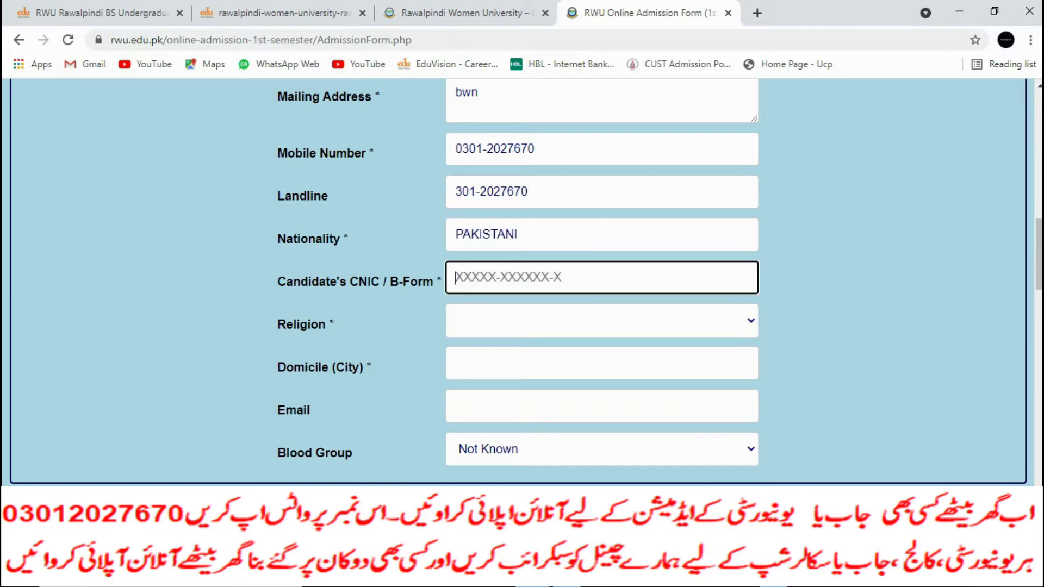
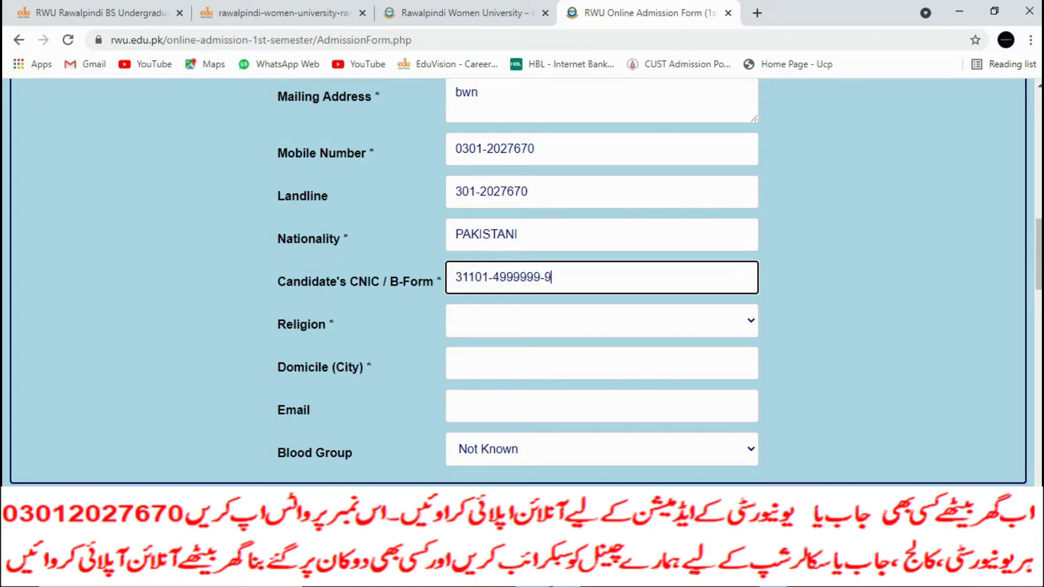
{"action": "key", "text": "Tab"}
{"action": "key", "text": "alt+Down"}
{"action": "key", "text": "Down"}
{"action": "key", "text": "Return"}
- Set domicile to bwn and enter the applicant's Gmail address
{"action": "key", "text": "Tab"}
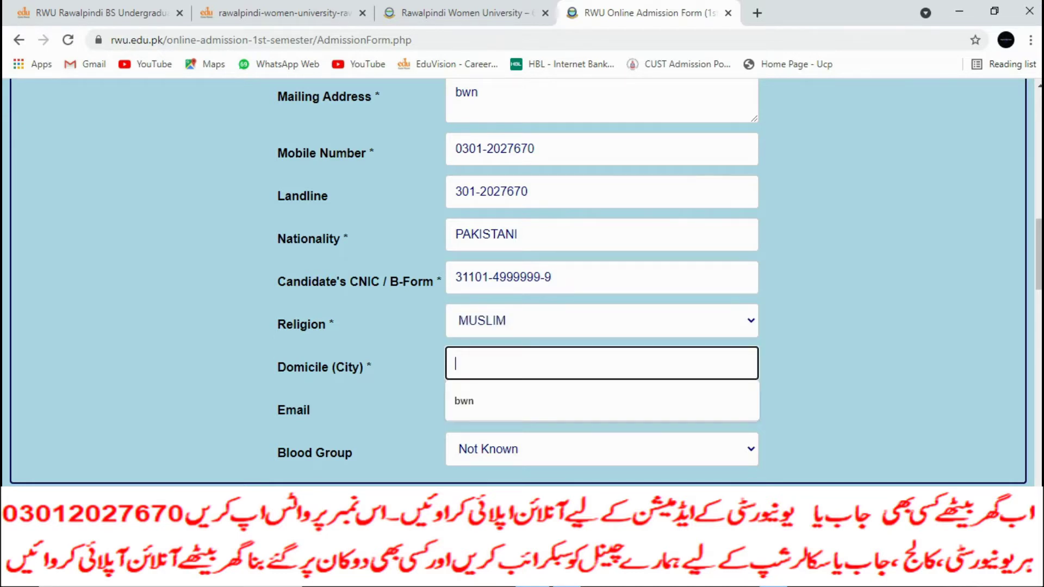
{"action": "key", "text": "Down"}
{"action": "key", "text": "Return"}
{"action": "key", "text": "Tab"}
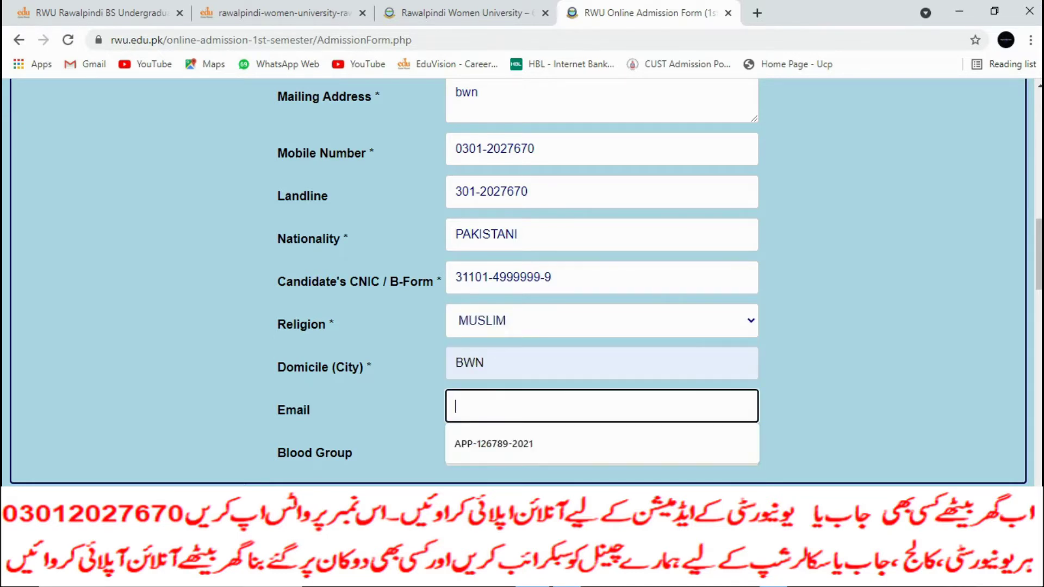
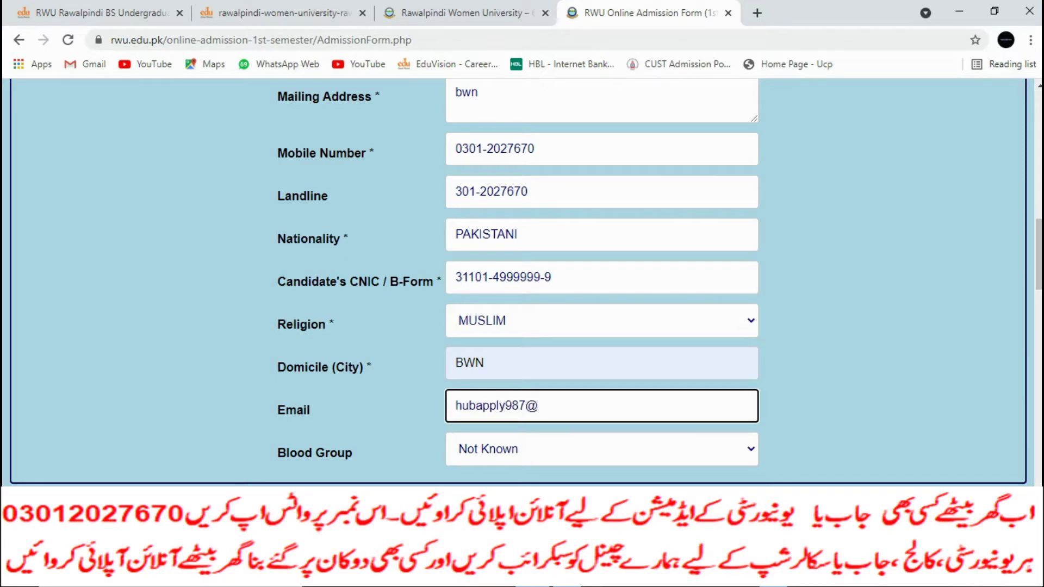
- Select AB- as the blood group
{"action": "scroll", "coordinate": [522, 282], "scroll_direction": "down", "scroll_amount": 2}
{"action": "left_click", "coordinate": [601, 334]}
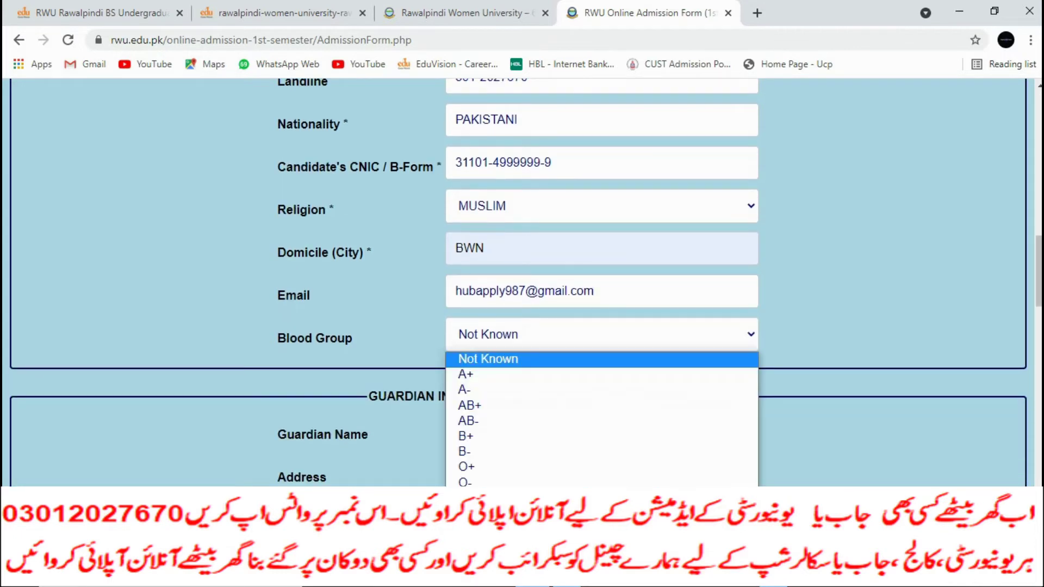
{"action": "left_click", "coordinate": [543, 421]}
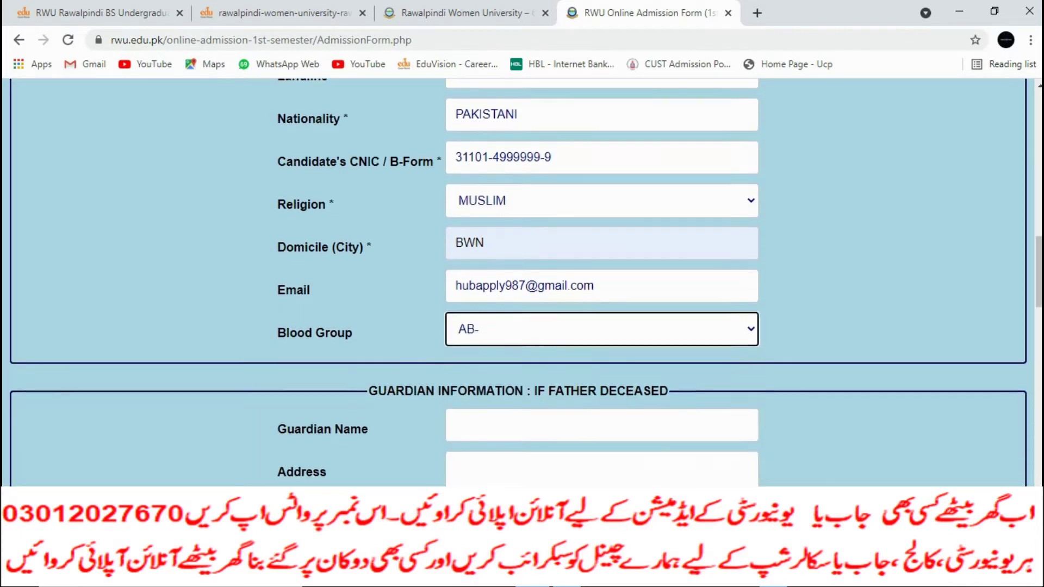
{"action": "scroll", "coordinate": [522, 282], "scroll_direction": "down", "scroll_amount": 3}
{"action": "left_click", "coordinate": [602, 289]}
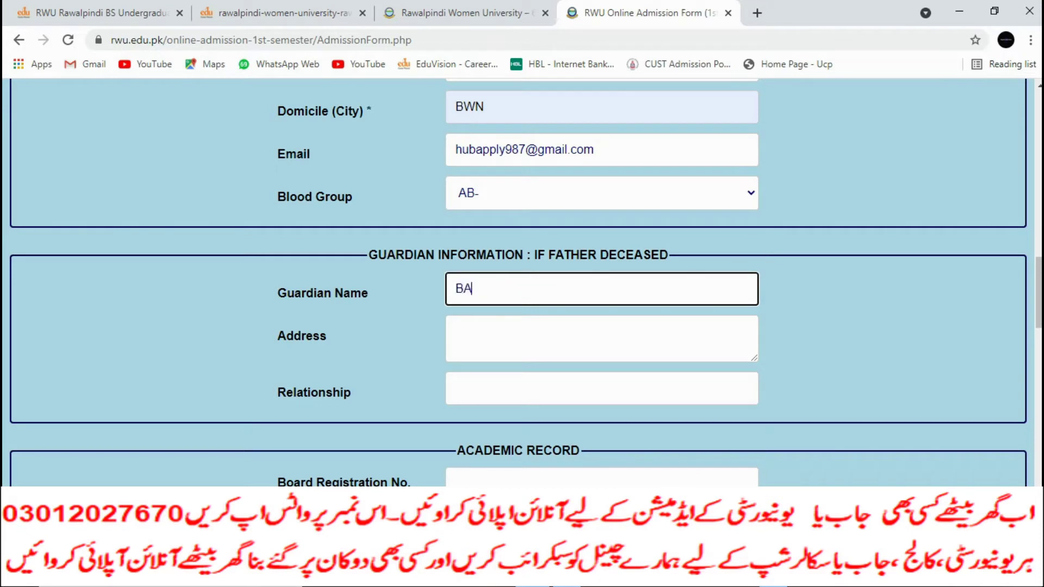
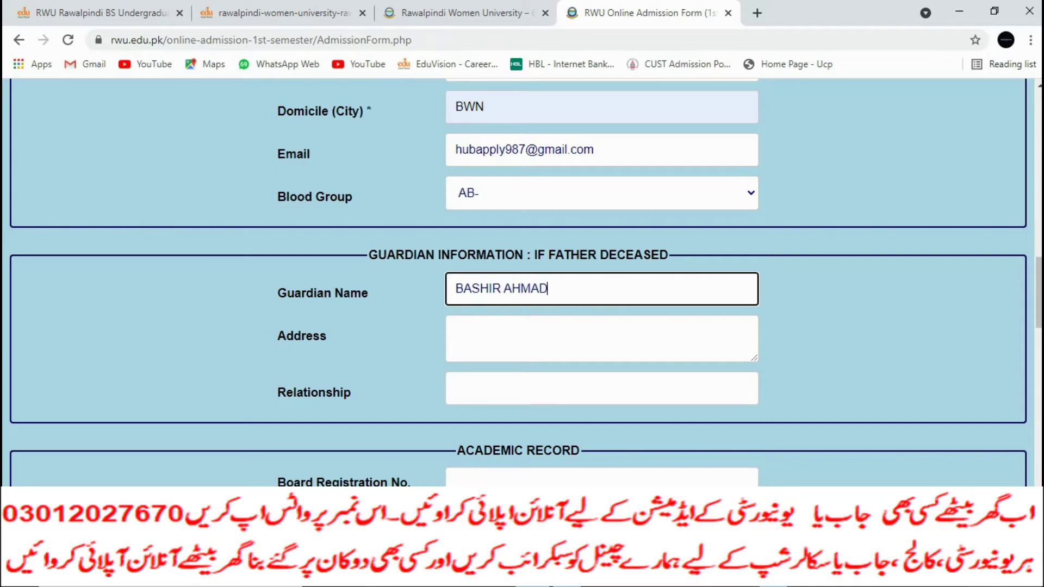
- Enter the guardian's name, address 'bwn' and relationship 'father'
{"action": "key", "text": "Tab"}
{"action": "type", "text": "bwn"}
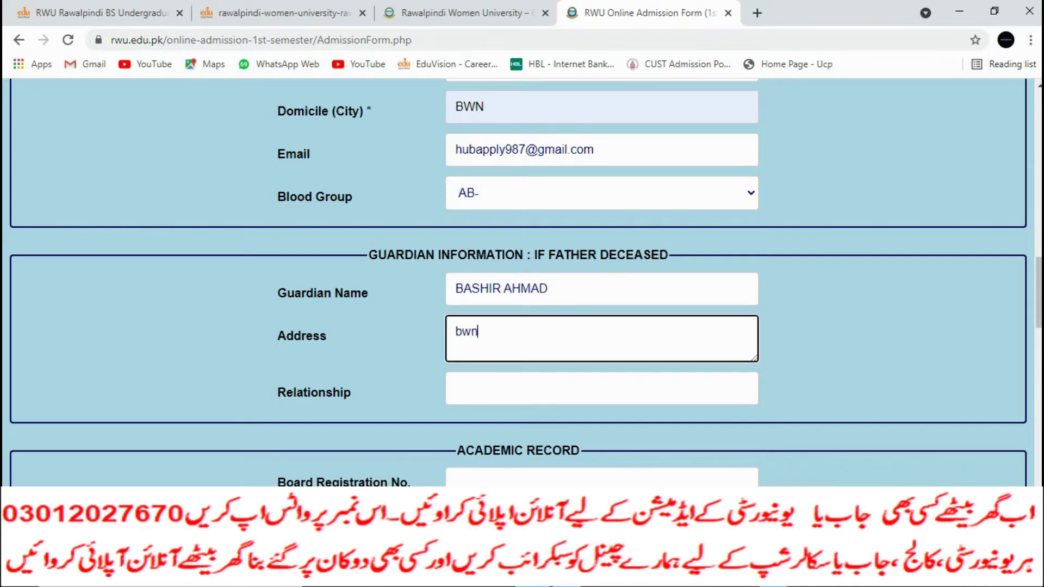
{"action": "key", "text": "Tab"}
{"action": "type", "text": "father"}
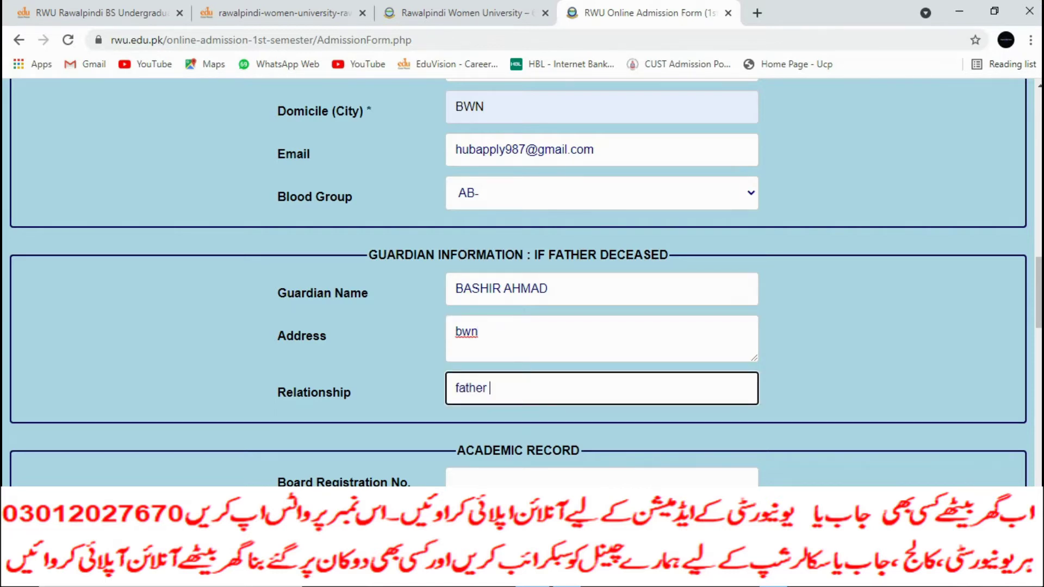
{"action": "scroll", "coordinate": [518, 282], "scroll_direction": "down", "scroll_amount": 4}
{"action": "scroll", "coordinate": [518, 283], "scroll_direction": "down", "scroll_amount": 2}
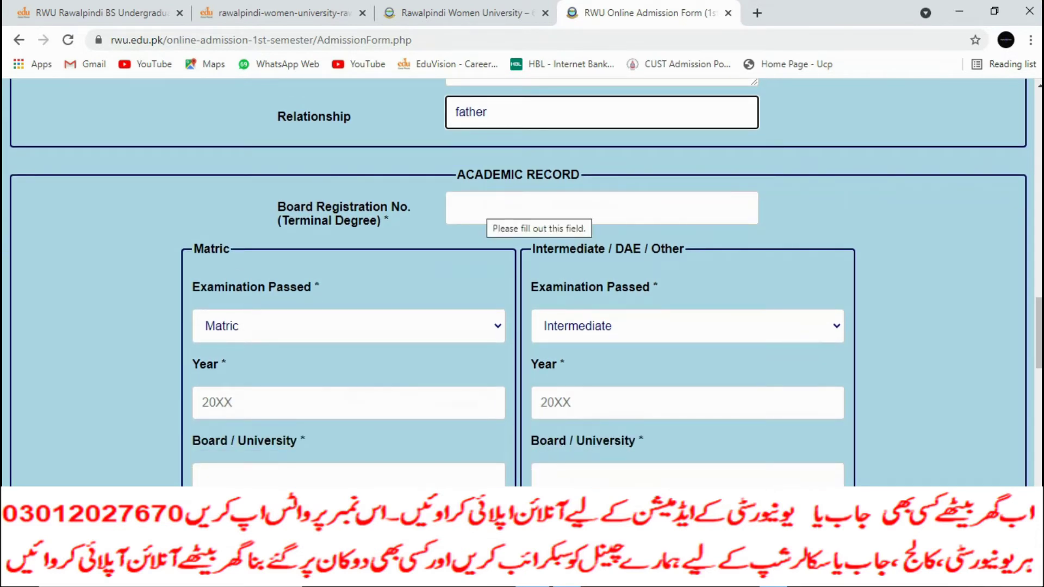
- Enter the board registration number and Matric details: year 2018, board BISE, roll number
{"action": "left_click", "coordinate": [487, 207]}
{"action": "type", "text": "667788"}
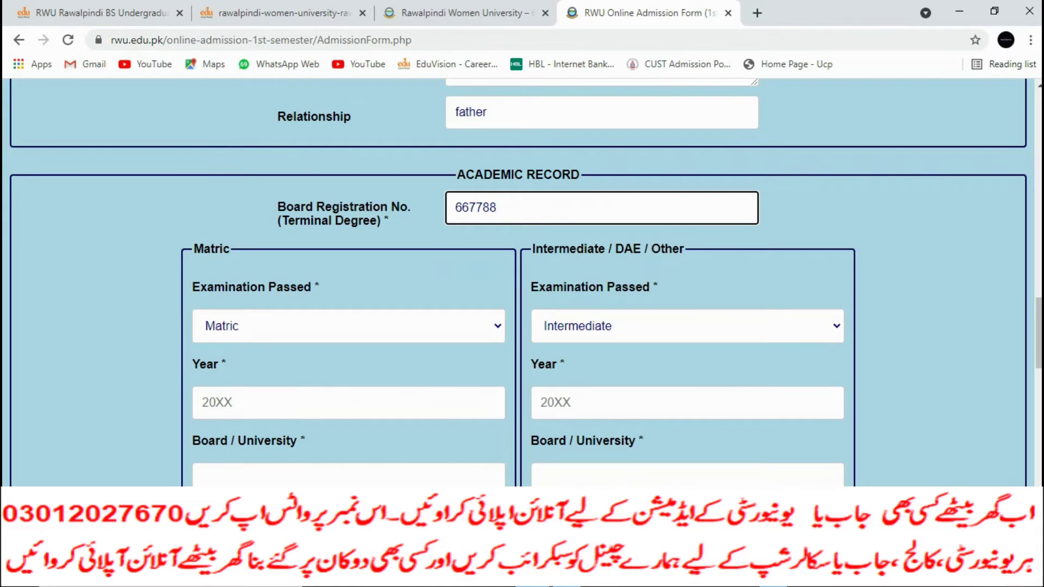
{"action": "left_click", "coordinate": [348, 326]}
{"action": "left_click", "coordinate": [348, 350]}
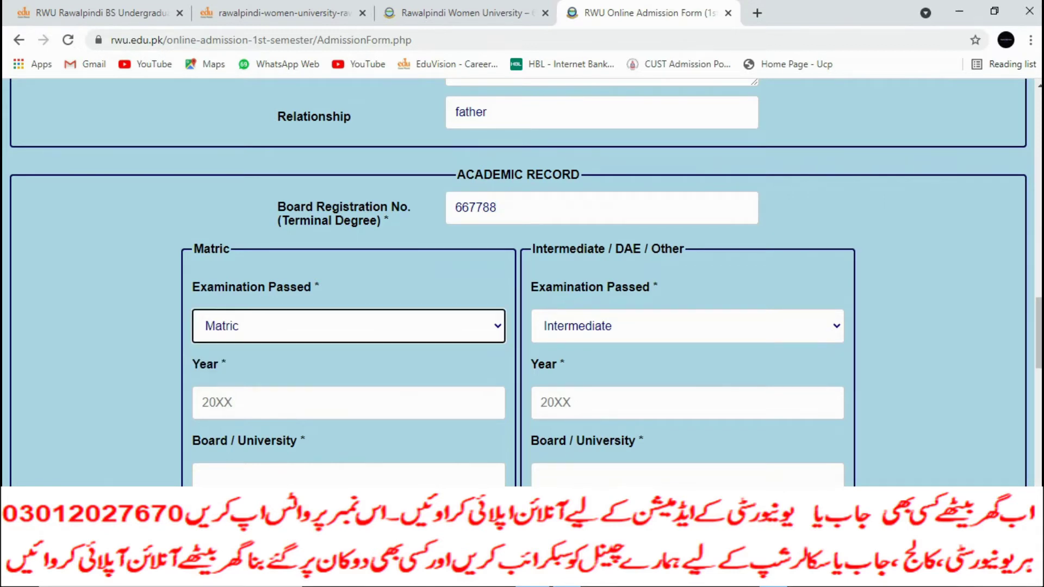
{"action": "left_click", "coordinate": [348, 402]}
{"action": "type", "text": "2018"}
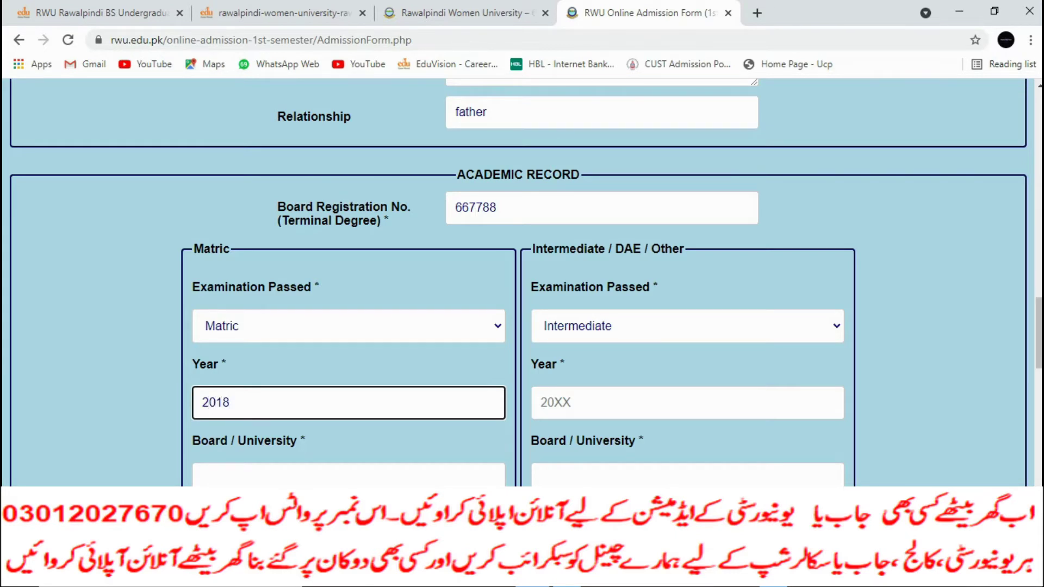
{"action": "key", "text": "Tab"}
{"action": "type", "text": "B"}
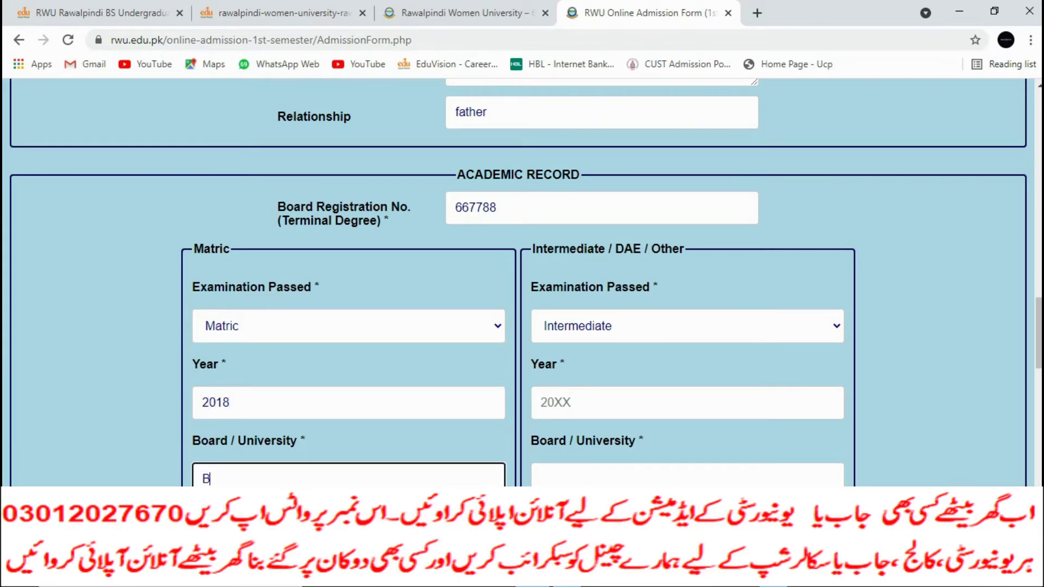
{"action": "type", "text": "ISE"}
{"action": "scroll", "coordinate": [522, 283], "scroll_direction": "down", "scroll_amount": 3}
{"action": "key", "text": "Tab"}
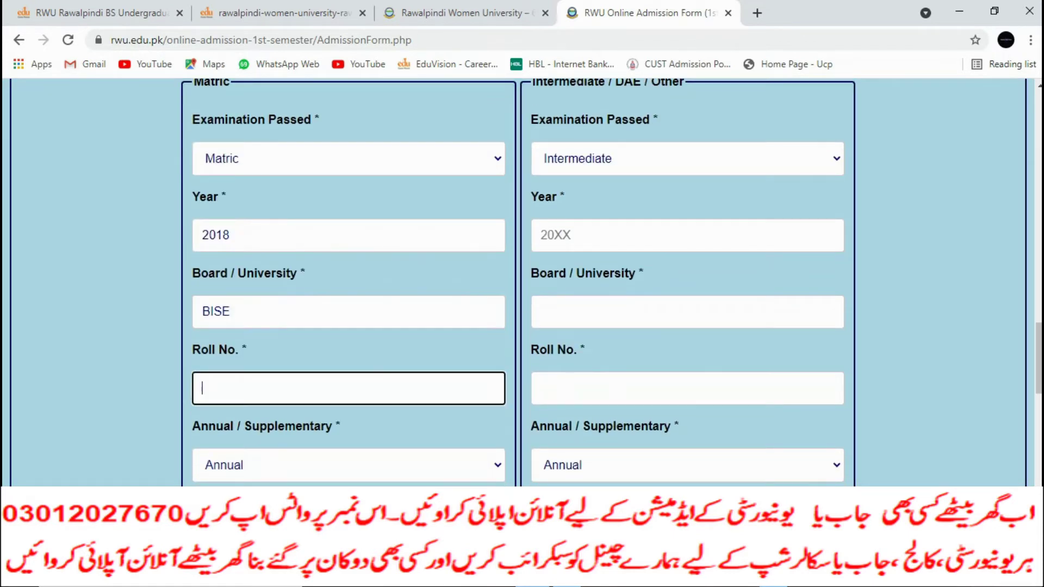
{"action": "type", "text": "6677899"}
- Enter Matric total marks 1100, obtained 990, and subjects 'bio phy chem'
{"action": "scroll", "coordinate": [518, 283], "scroll_direction": "down", "scroll_amount": 2}
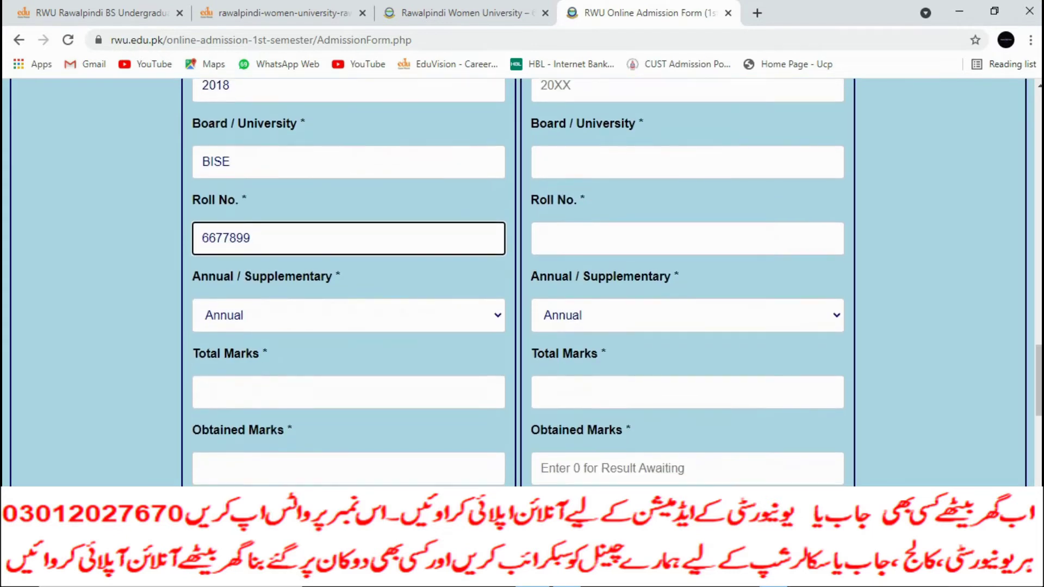
{"action": "left_click", "coordinate": [349, 392]}
{"action": "type", "text": "1100"}
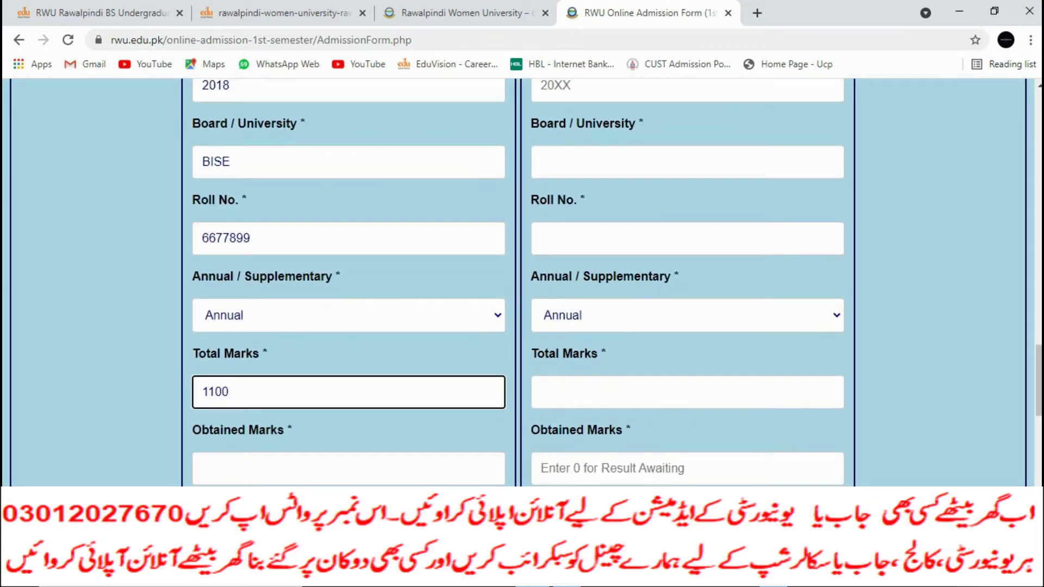
{"action": "key", "text": "Tab"}
{"action": "type", "text": "9900"}
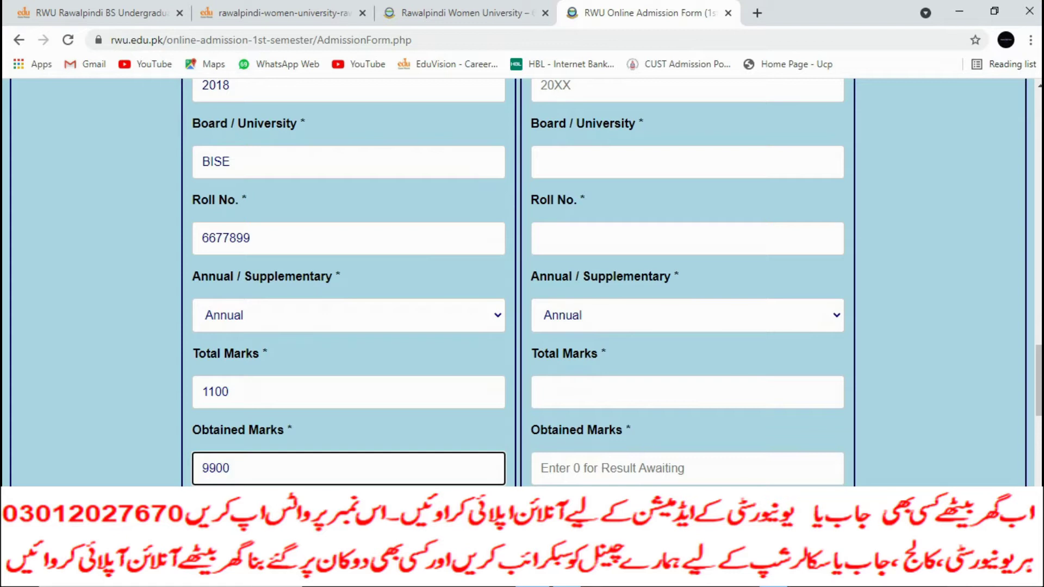
{"action": "key", "text": "BackSpace"}
{"action": "scroll", "coordinate": [522, 271], "scroll_direction": "down", "scroll_amount": 3}
{"action": "key", "text": "Tab"}
{"action": "type", "text": "bio ph"}
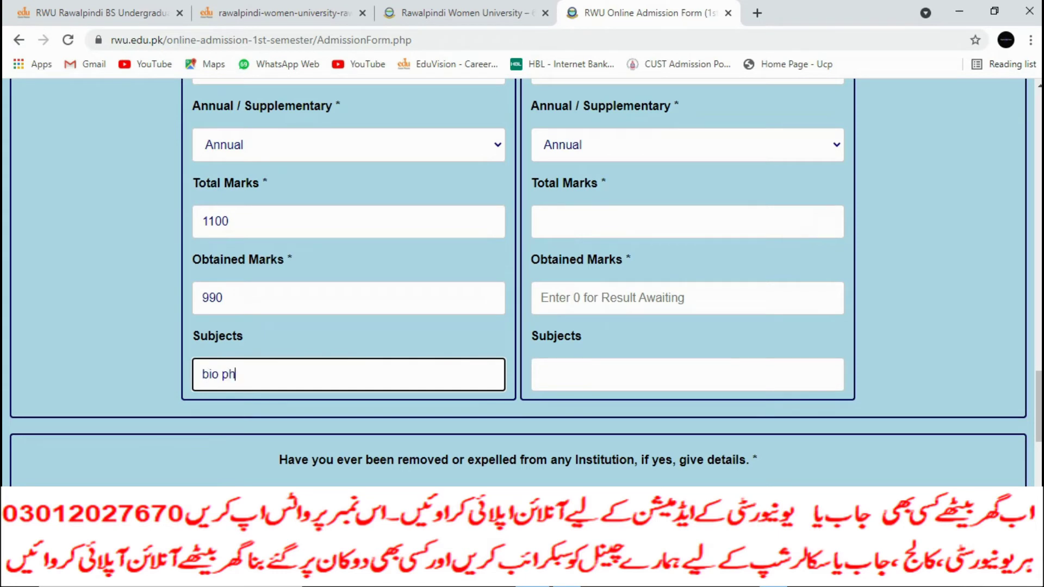
{"action": "type", "text": "y cec"}
{"action": "key", "text": "BackSpace"}
{"action": "key", "text": "BackSpace"}
{"action": "type", "text": "hy chem"}
{"action": "key", "text": "BackSpace"}
{"action": "key", "text": "BackSpace"}
{"action": "key", "text": "BackSpace"}
{"action": "type", "text": "em"}
{"action": "scroll", "coordinate": [522, 272], "scroll_direction": "up", "scroll_amount": 8}
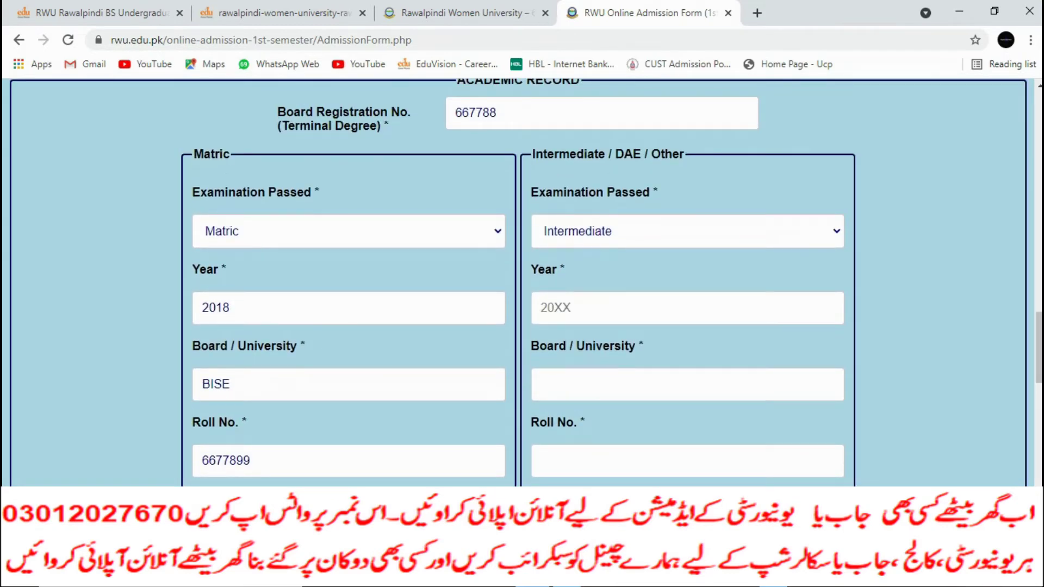
- Keep Intermediate as the exam passed, with year 2021 and board BISE LHR
{"action": "left_click", "coordinate": [686, 232]}
{"action": "left_click", "coordinate": [577, 256]}
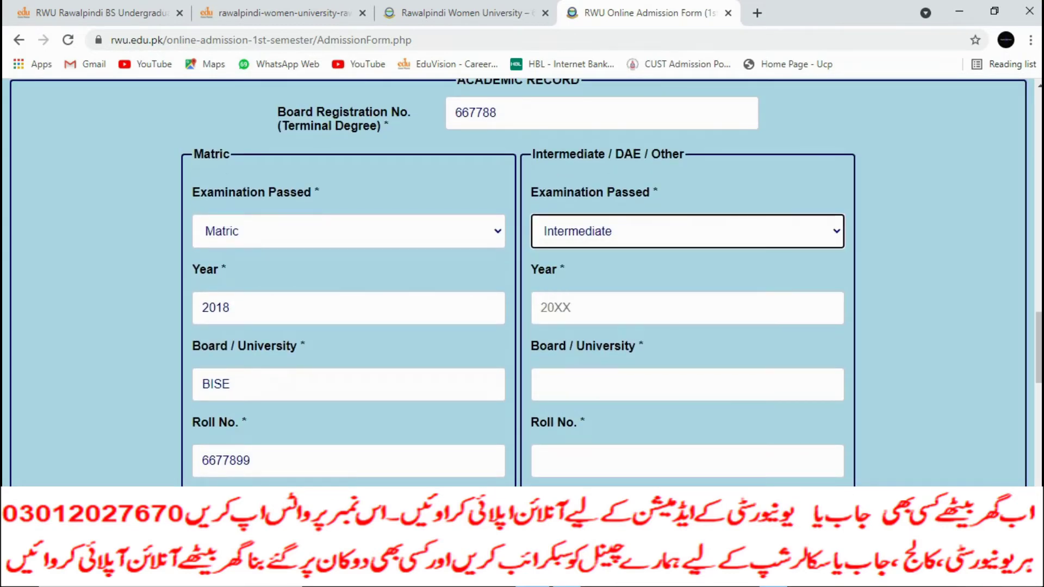
{"action": "left_click", "coordinate": [687, 308]}
{"action": "type", "text": "2021"}
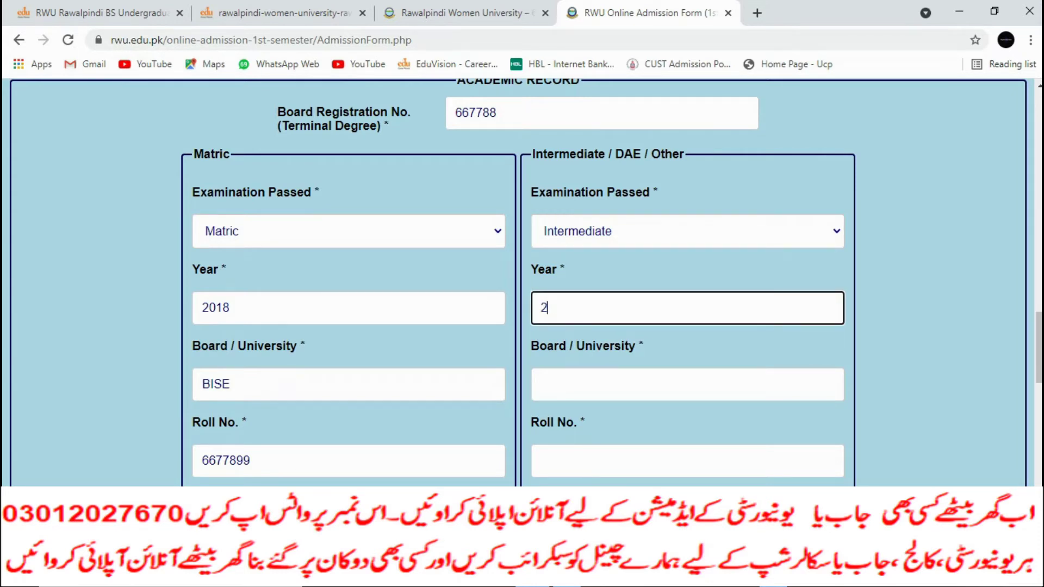
{"action": "left_click", "coordinate": [687, 385]}
{"action": "type", "text": "WAITI"}
{"action": "key", "text": "BackSpace"}
{"action": "key", "text": "BackSpace"}
{"action": "key", "text": "BackSpace"}
{"action": "key", "text": "BackSpace"}
{"action": "key", "text": "BackSpace"}
{"action": "type", "text": "BIE"}
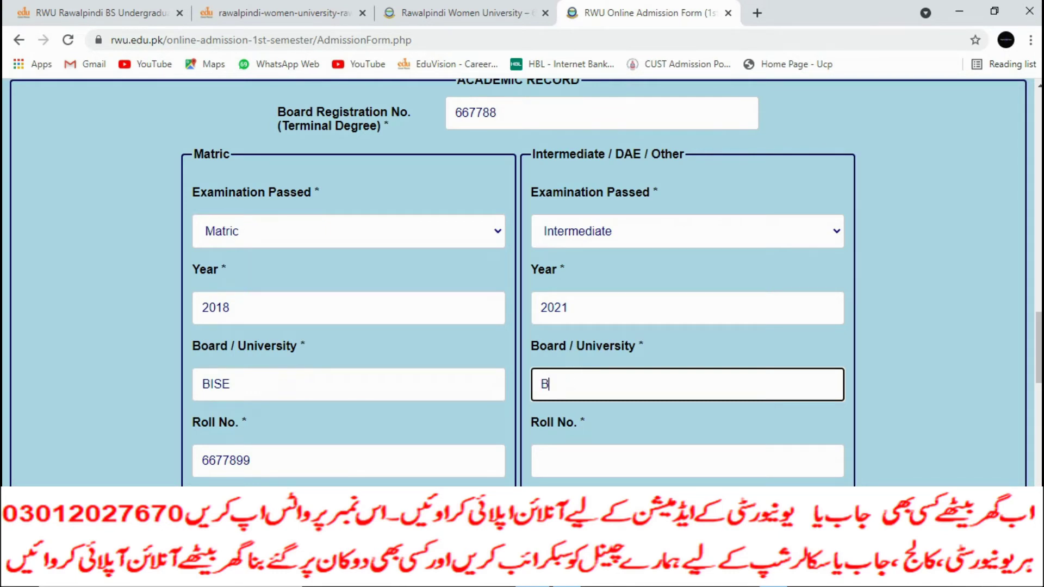
{"action": "key", "text": "BackSpace"}
{"action": "type", "text": "SE HR"}
{"action": "key", "text": "BackSpace"}
{"action": "key", "text": "BackSpace"}
{"action": "type", "text": "LHR"}
- Append LHR to the Matric board name and fill in the Intermediate roll number
{"action": "left_click", "coordinate": [305, 385]}
{"action": "type", "text": "LHR"}
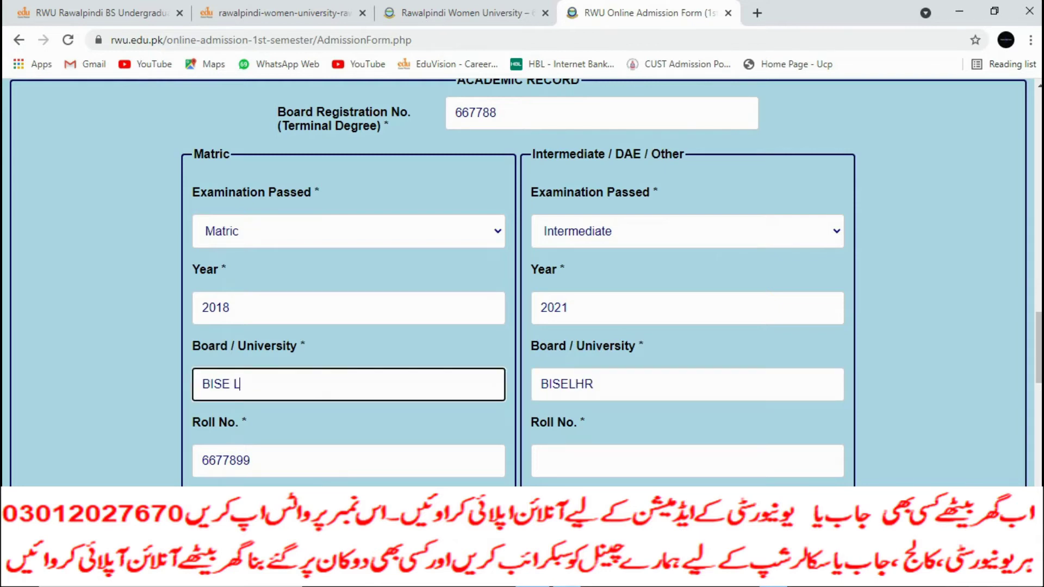
{"action": "left_click", "coordinate": [641, 461]}
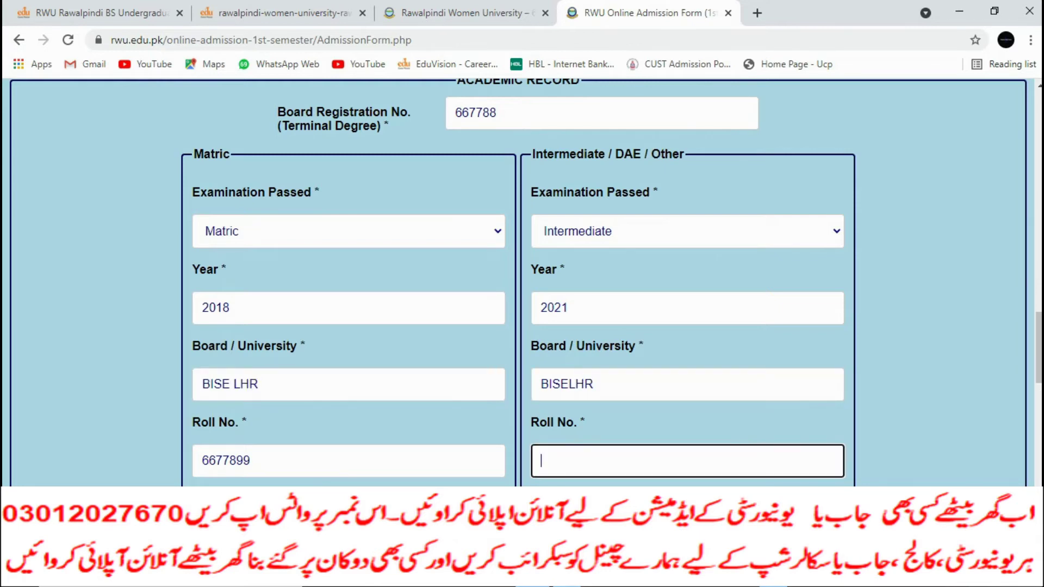
{"action": "type", "text": "556677"}
- Keep Annual as the Intermediate exam type, with total marks 1100 and obtained marks 0
{"action": "scroll", "coordinate": [519, 283], "scroll_direction": "down", "scroll_amount": 4}
{"action": "left_click", "coordinate": [687, 320]}
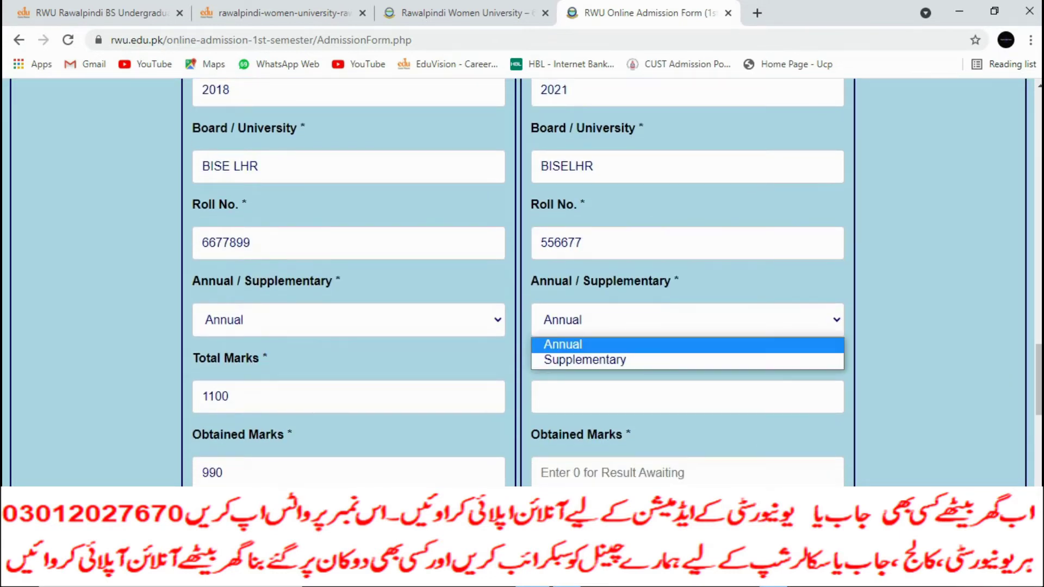
{"action": "left_click", "coordinate": [652, 345]}
{"action": "left_click", "coordinate": [687, 397]}
{"action": "type", "text": "1100"}
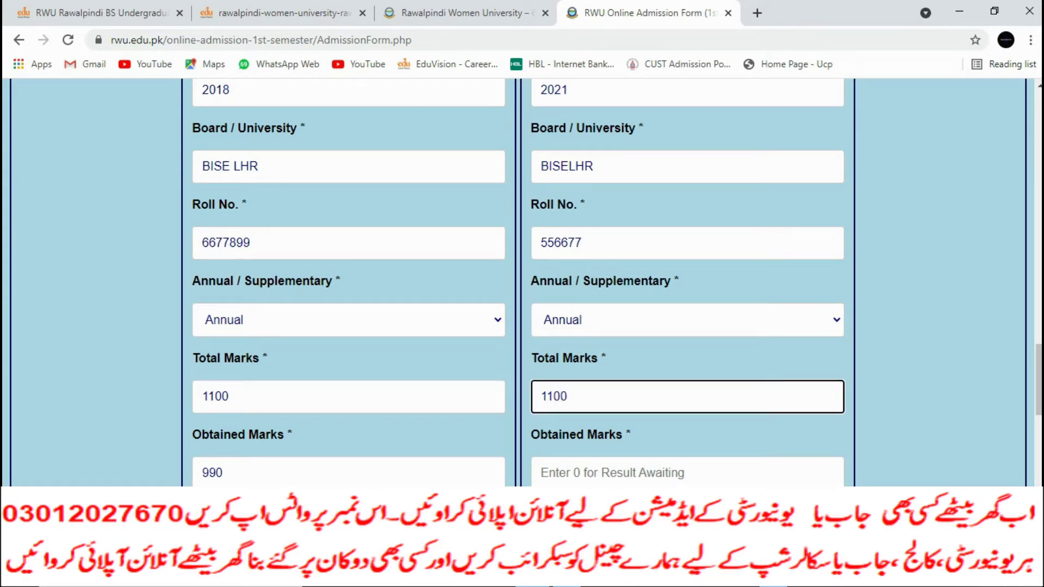
{"action": "left_click", "coordinate": [687, 472]}
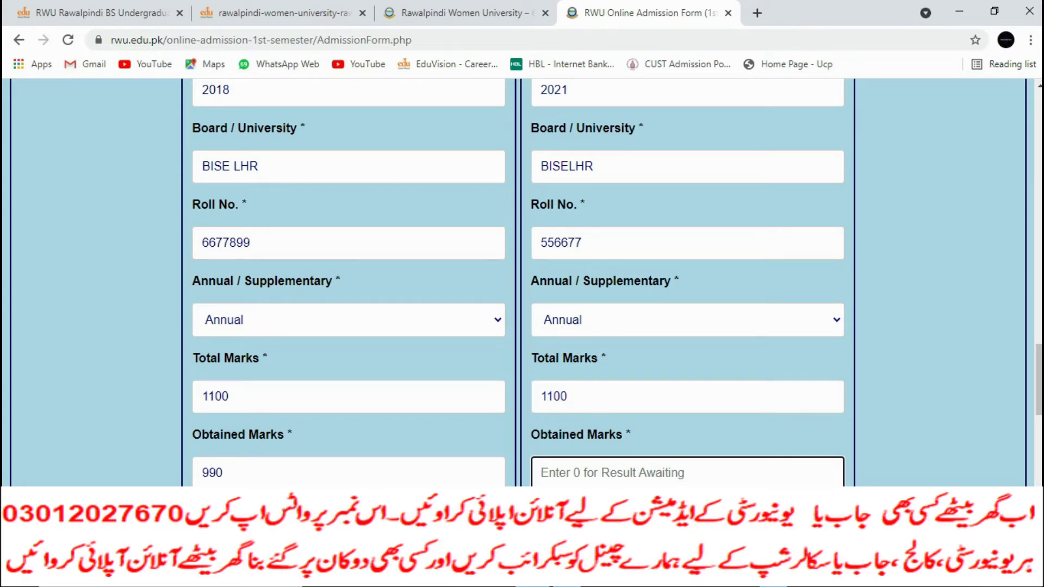
{"action": "type", "text": "0"}
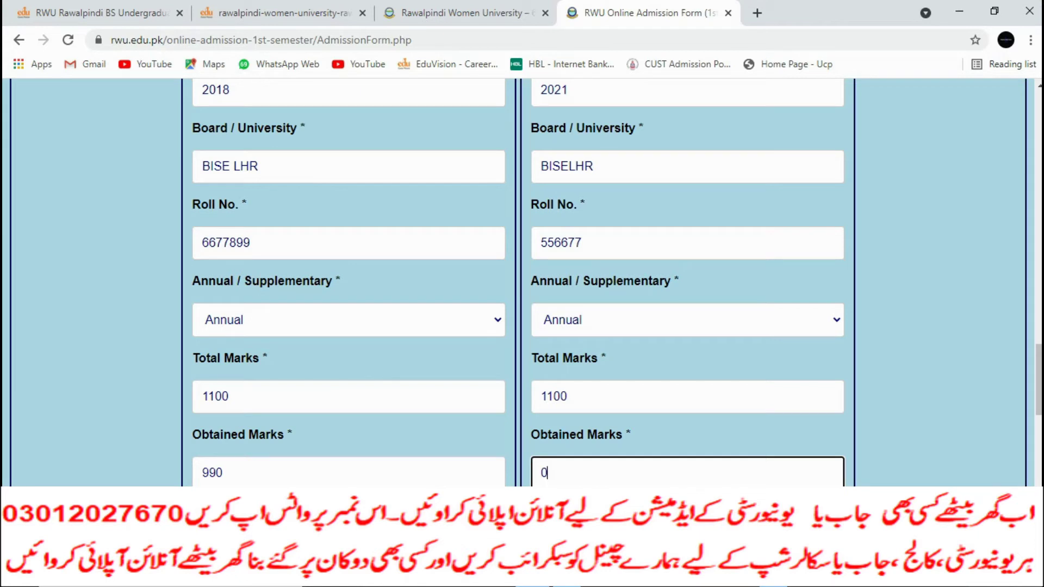
{"action": "key", "text": "BackSpace"}
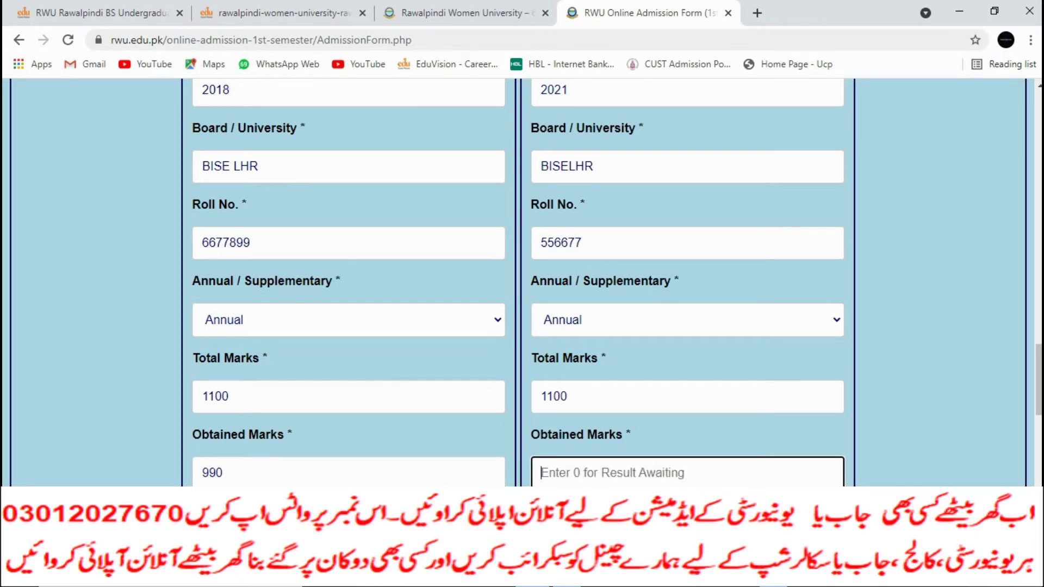
{"action": "type", "text": "0"}
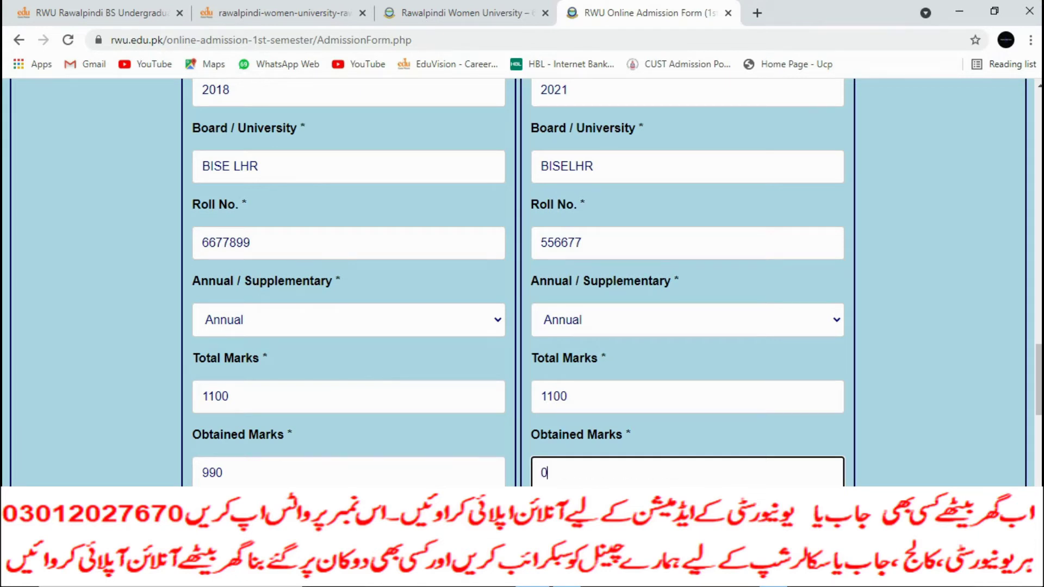
- Enter 'bio phy chem' as the Intermediate subjects
{"action": "scroll", "coordinate": [629, 257], "scroll_direction": "down", "scroll_amount": 3}
{"action": "key", "text": "Tab"}
{"action": "type", "text": "bio phy"}
{"action": "type", "text": " cehm"}
{"action": "key", "text": "BackSpace"}
{"action": "key", "text": "BackSpace"}
{"action": "key", "text": "BackSpace"}
{"action": "type", "text": "hem"}
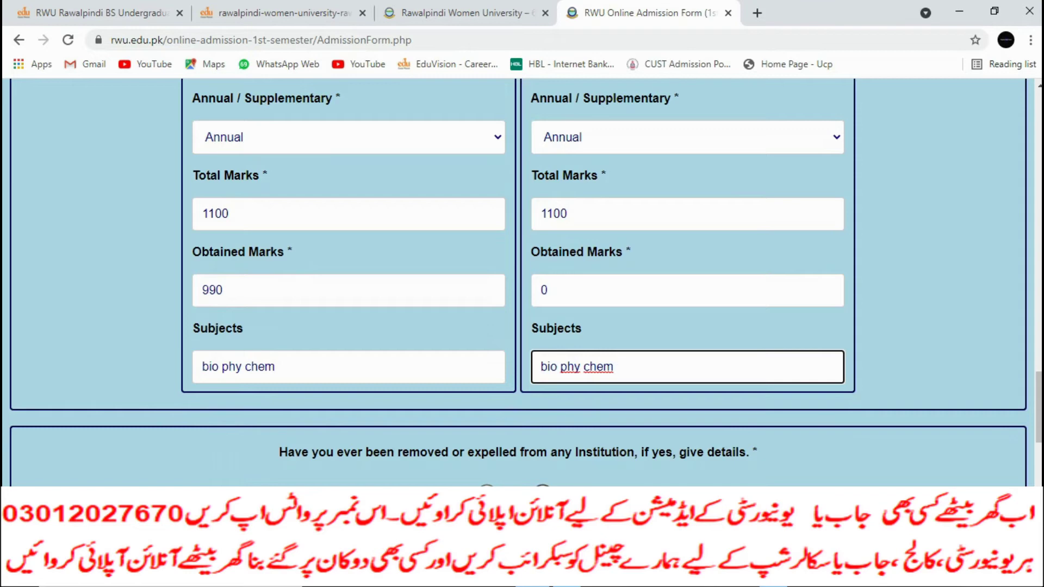
{"action": "scroll", "coordinate": [518, 283], "scroll_direction": "down", "scroll_amount": 5}
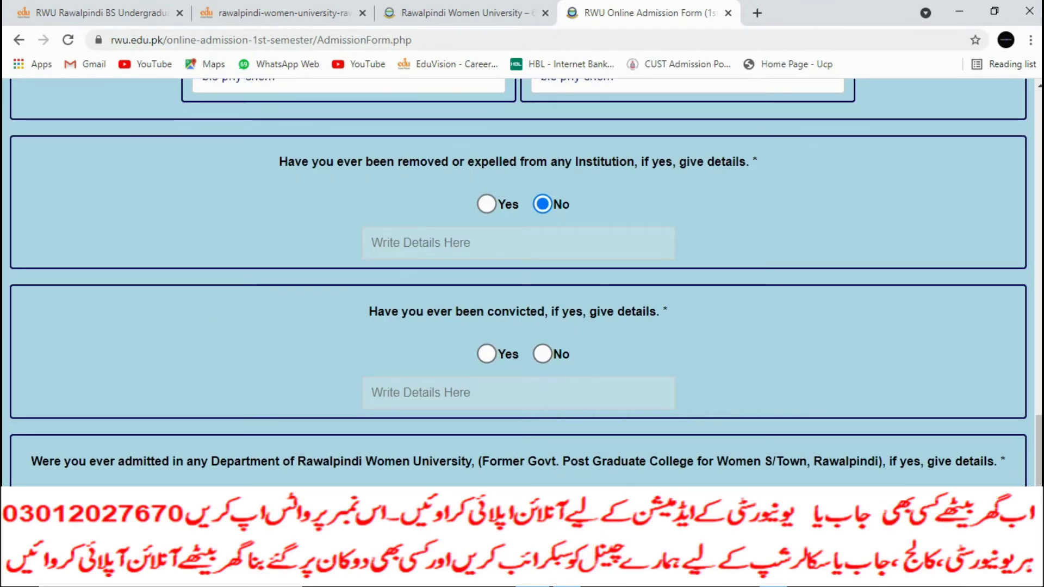
- Answer No to conviction and prior admission and Yes to hostel, submit, and generate the challan
{"action": "left_click", "coordinate": [542, 353]}
{"action": "scroll", "coordinate": [518, 283], "scroll_direction": "down", "scroll_amount": 3}
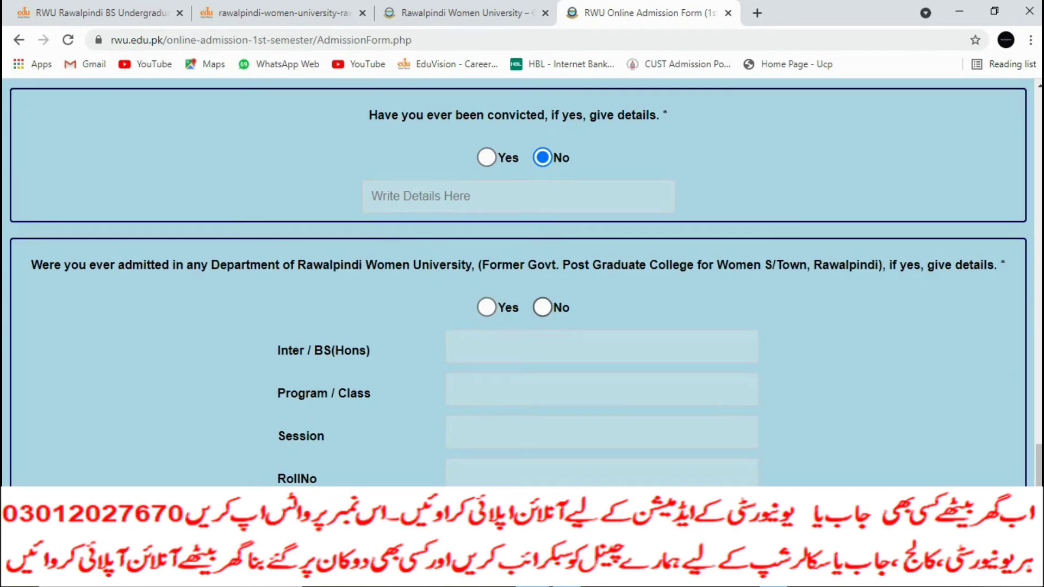
{"action": "left_click", "coordinate": [543, 307]}
{"action": "scroll", "coordinate": [518, 283], "scroll_direction": "down", "scroll_amount": 3}
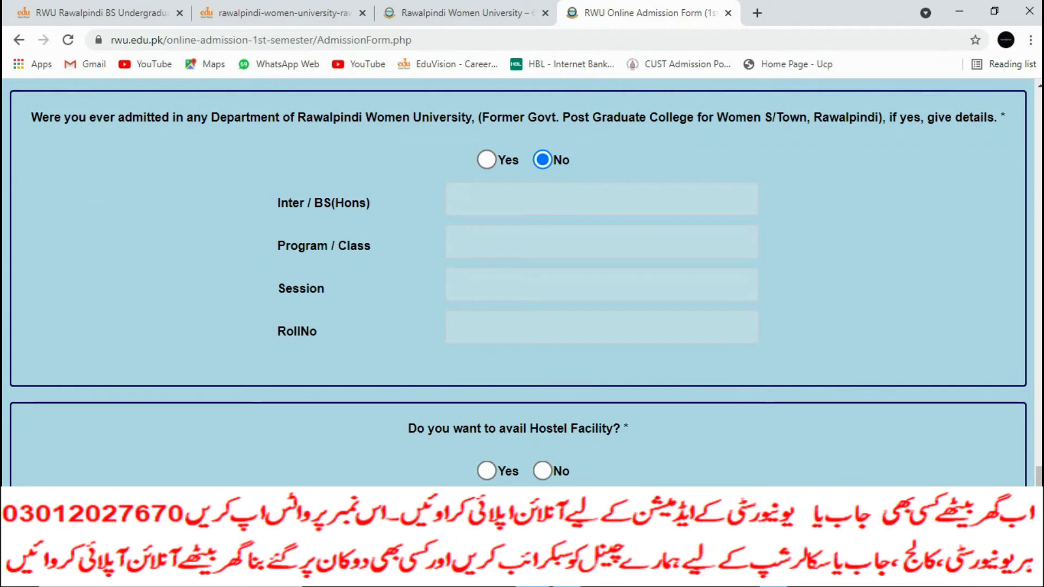
{"action": "scroll", "coordinate": [518, 282], "scroll_direction": "down", "scroll_amount": 1}
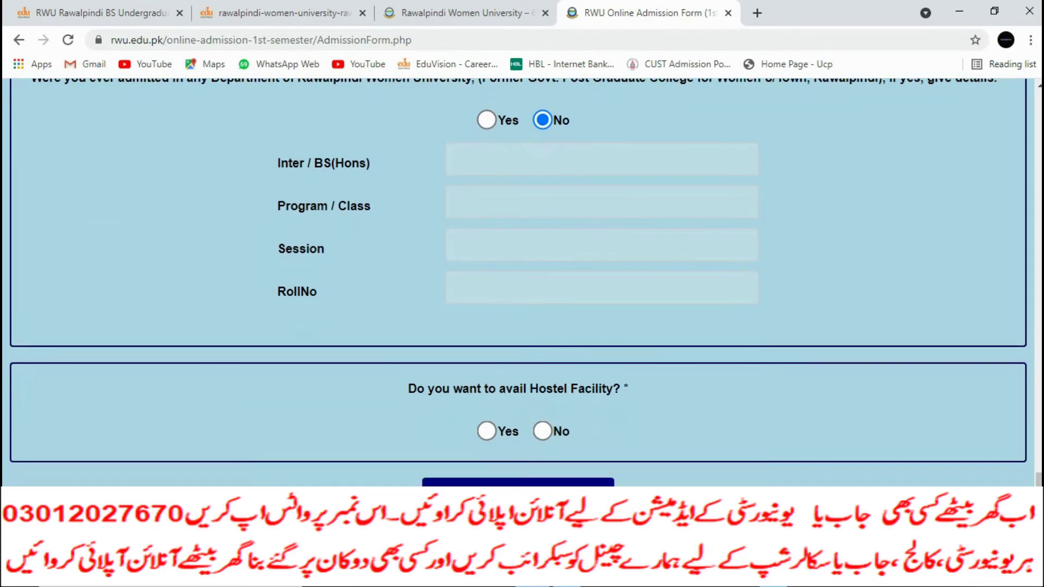
{"action": "left_click", "coordinate": [486, 431]}
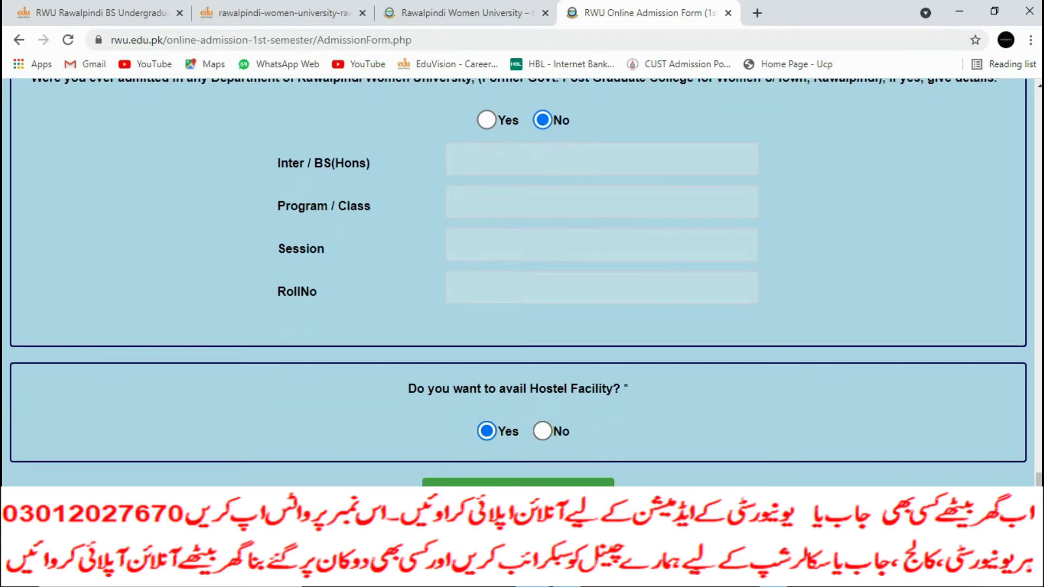
{"action": "left_click", "coordinate": [518, 492]}
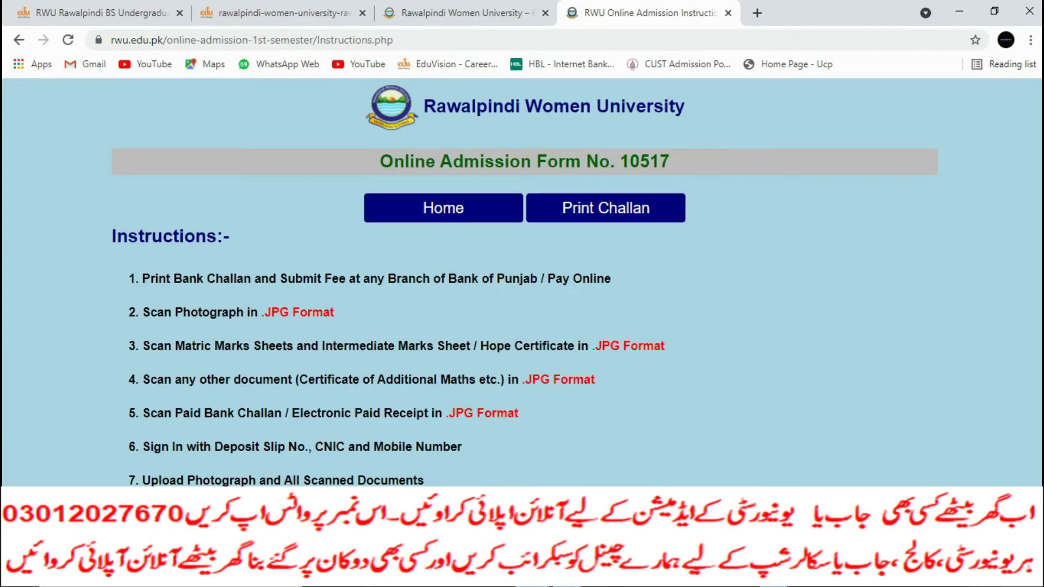
{"action": "left_click", "coordinate": [605, 208]}
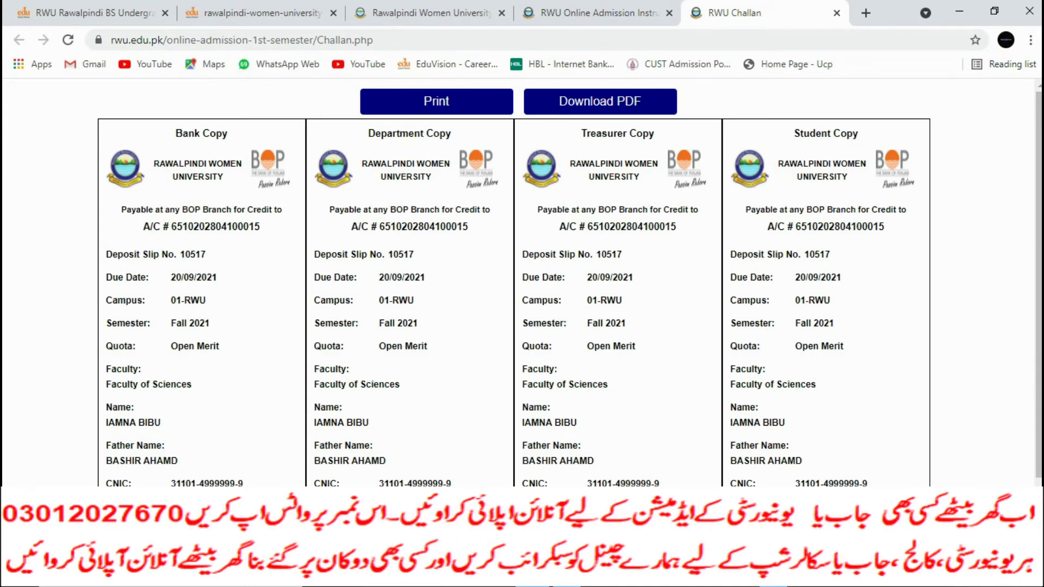
- Check the fee line on the challan, then go back to the admission home page
{"action": "scroll", "coordinate": [514, 272], "scroll_direction": "down", "scroll_amount": 2}
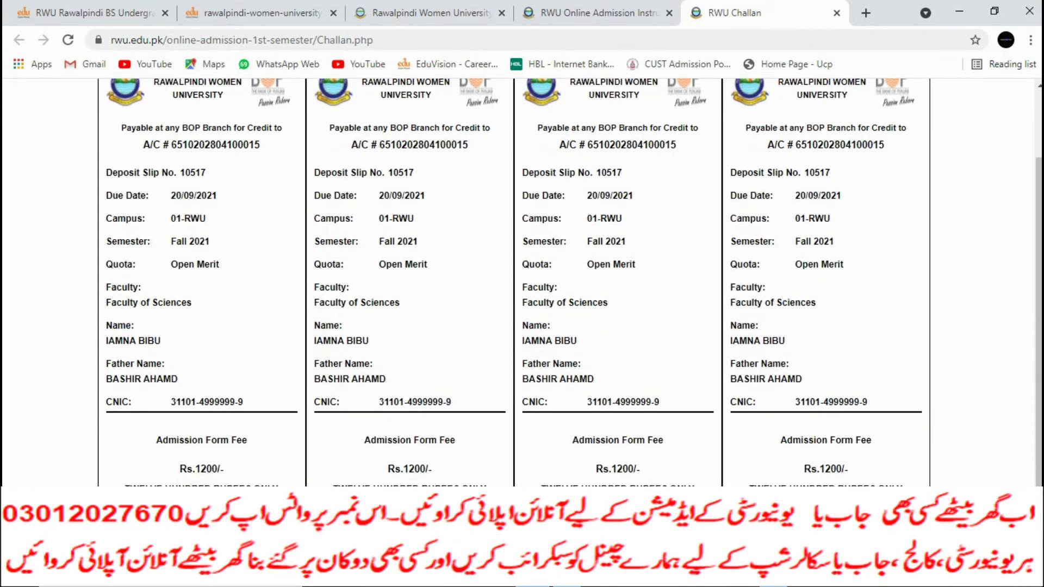
{"action": "scroll", "coordinate": [513, 272], "scroll_direction": "up", "scroll_amount": 2}
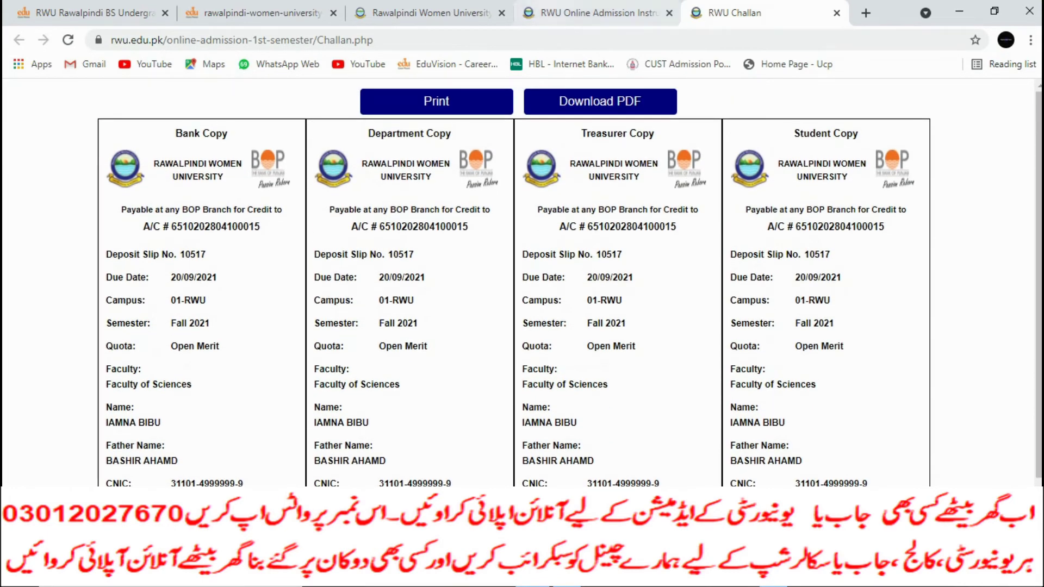
{"action": "left_click", "coordinate": [598, 13]}
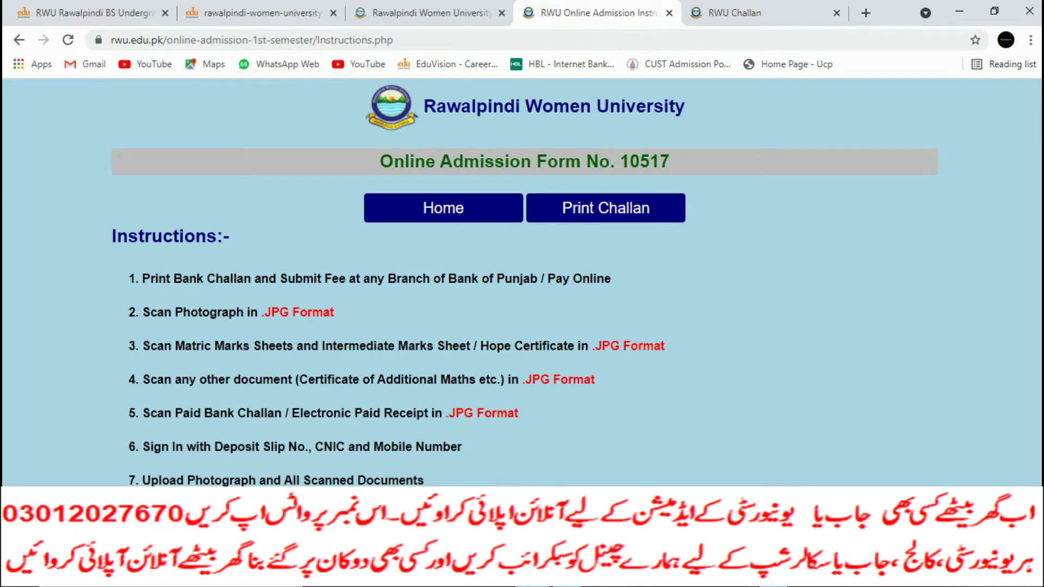
{"action": "left_click", "coordinate": [443, 208]}
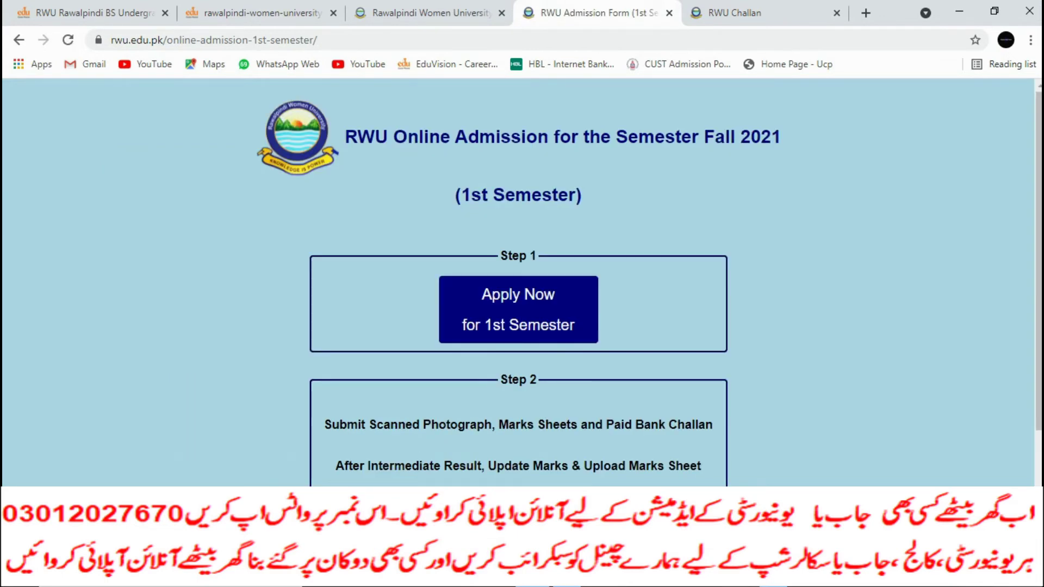
- Copy the deposit slip number from the challan into Step 2 and autofill the saved mobile number
{"action": "scroll", "coordinate": [518, 283], "scroll_direction": "down", "scroll_amount": 3}
{"action": "left_click", "coordinate": [602, 352]}
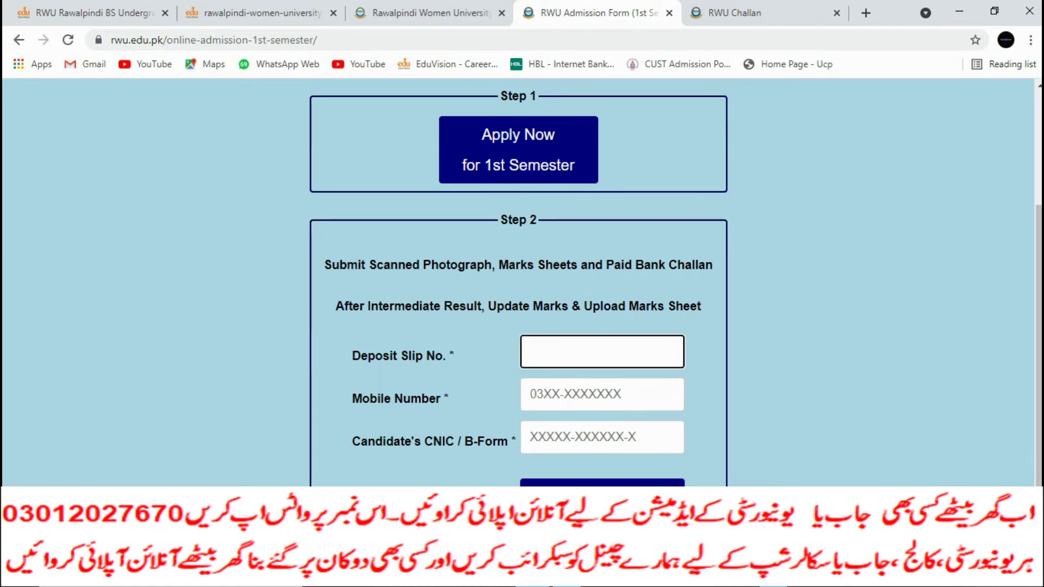
{"action": "left_click", "coordinate": [735, 13]}
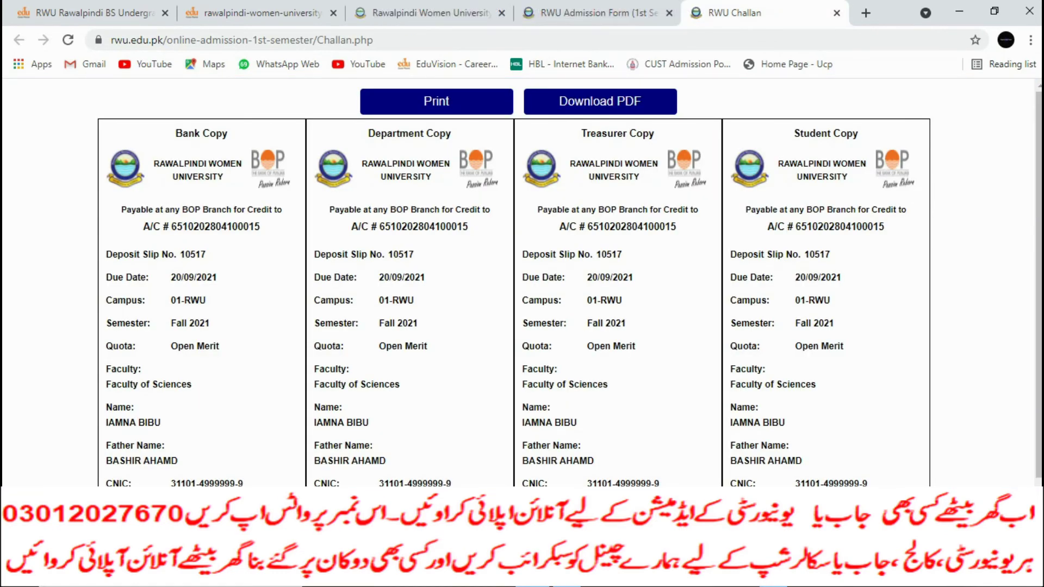
{"action": "mouse_move", "coordinate": [595, 254]}
{"action": "left_mouse_down"}
{"action": "mouse_move", "coordinate": [617, 254]}
{"action": "mouse_move", "coordinate": [522, 254]}
{"action": "mouse_move", "coordinate": [606, 254]}
{"action": "left_mouse_up"}
{"action": "left_click", "coordinate": [606, 254]}
{"action": "left_click_drag", "start_coordinate": [523, 254], "coordinate": [623, 254]}
{"action": "key", "text": "ctrl+c"}
{"action": "left_click", "coordinate": [617, 255]}
{"action": "left_click", "coordinate": [620, 15]}
{"action": "key", "text": "ctrl+v"}
{"action": "key", "text": "Tab"}
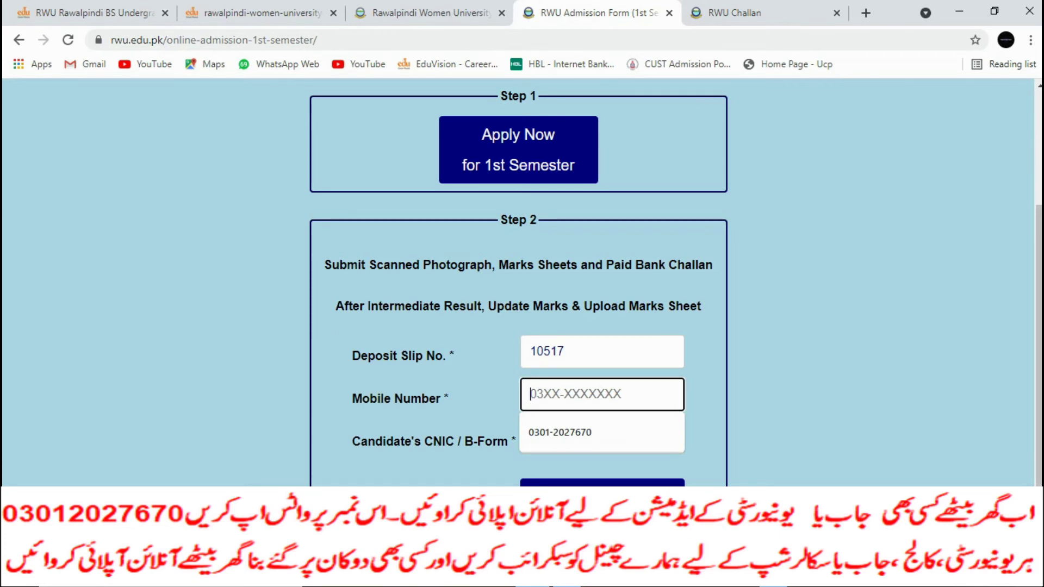
{"action": "key", "text": "Down"}
{"action": "key", "text": "Return"}
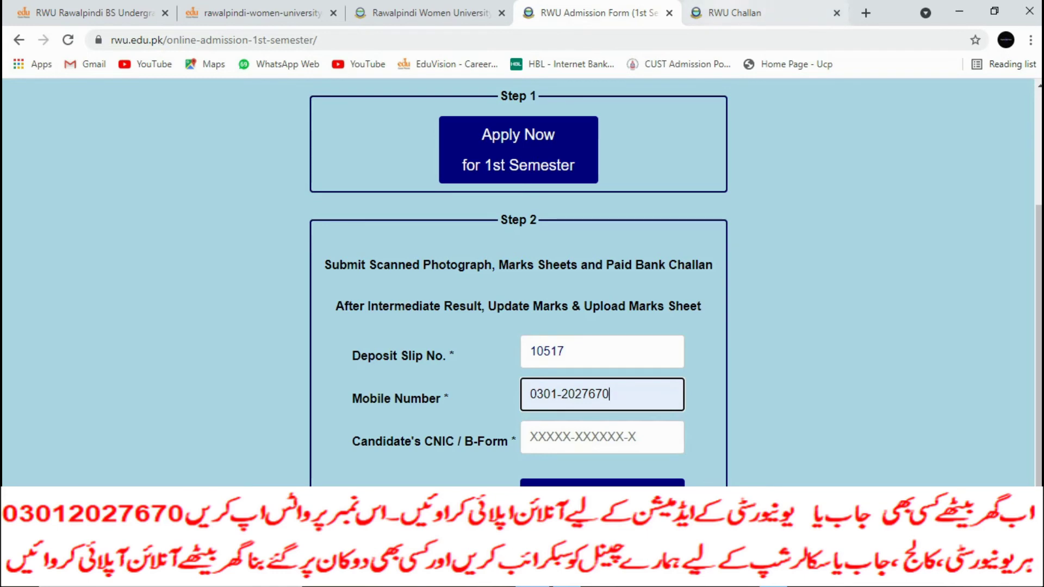
- Copy the candidate's CNIC from the challan into Step 2 and submit it
{"action": "left_click", "coordinate": [761, 13]}
{"action": "left_click_drag", "start_coordinate": [587, 483], "coordinate": [659, 483]}
{"action": "key", "text": "ctrl+c"}
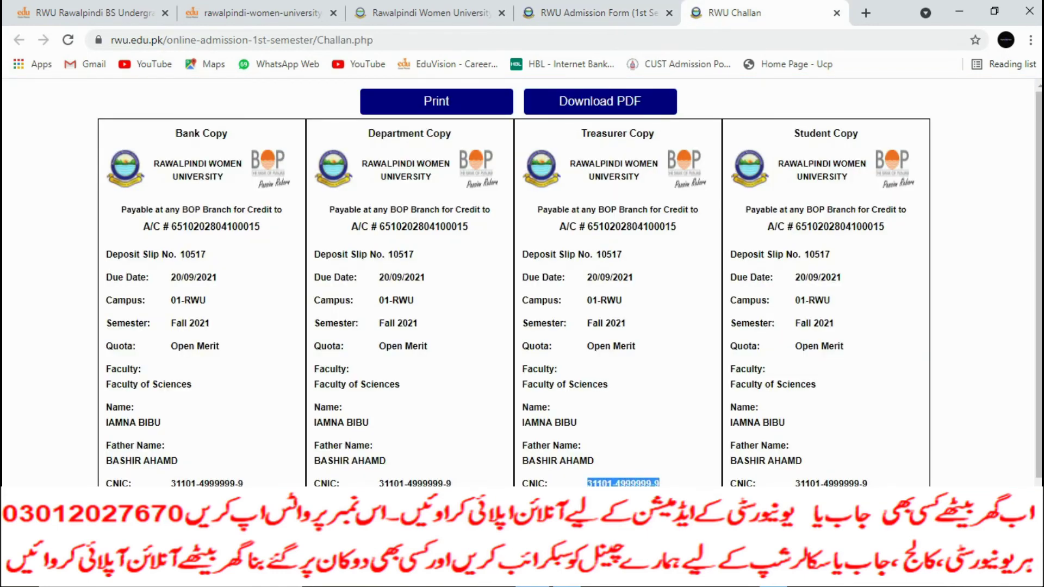
{"action": "left_click", "coordinate": [596, 13]}
{"action": "left_click", "coordinate": [602, 437]}
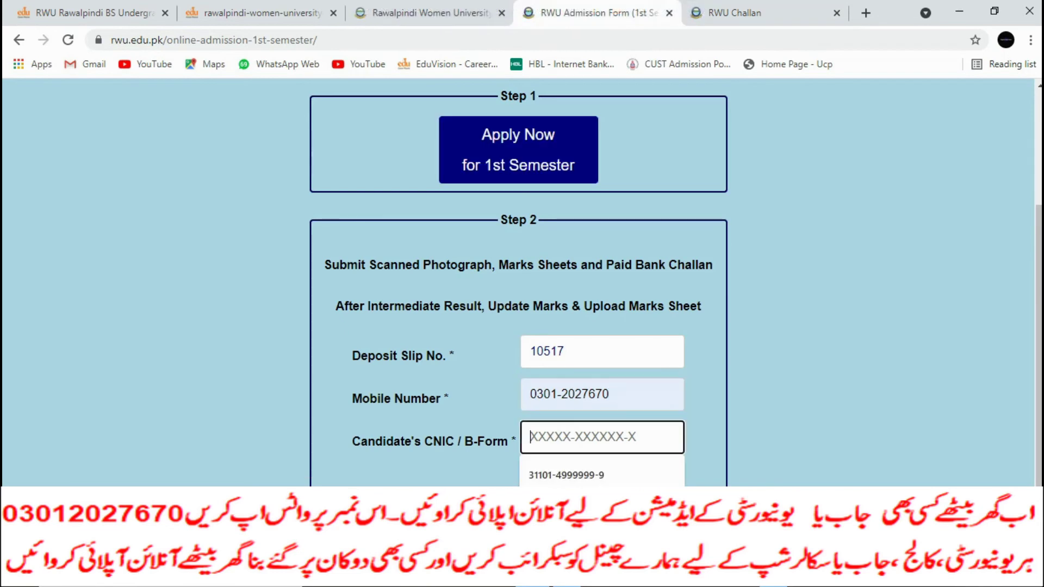
{"action": "key", "text": "ctrl+v"}
{"action": "left_click", "coordinate": [602, 492]}
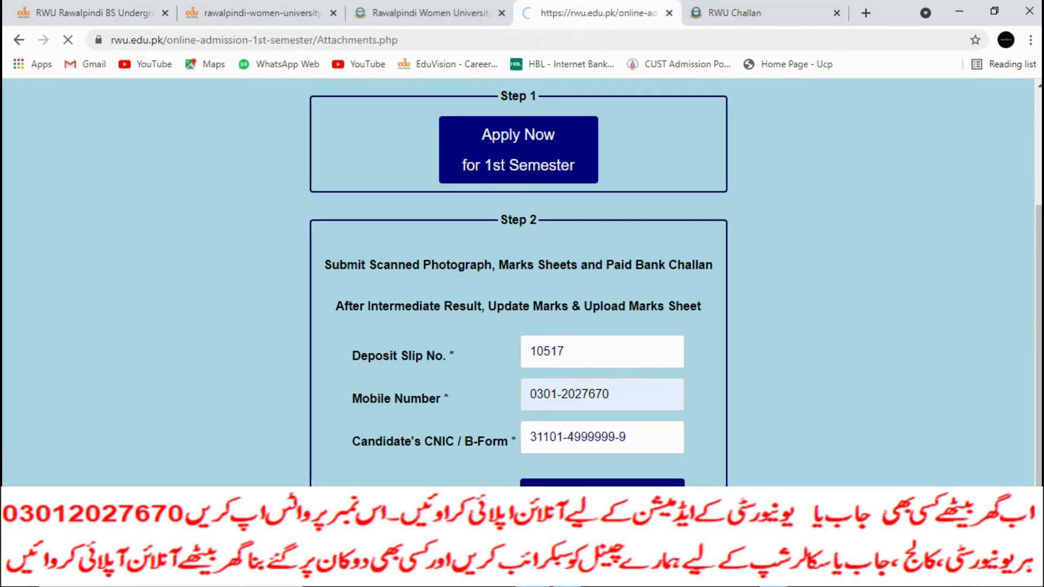
- Look over the attachments page and cancel the file picker without attaching anything
{"action": "scroll", "coordinate": [523, 283], "scroll_direction": "down", "scroll_amount": 8}
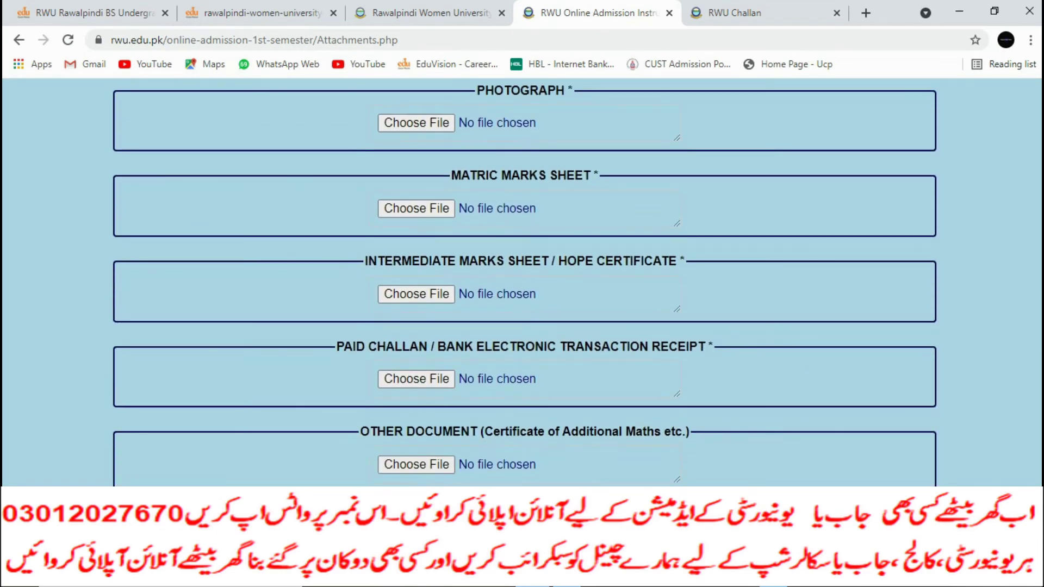
{"action": "scroll", "coordinate": [524, 282], "scroll_direction": "up", "scroll_amount": 4}
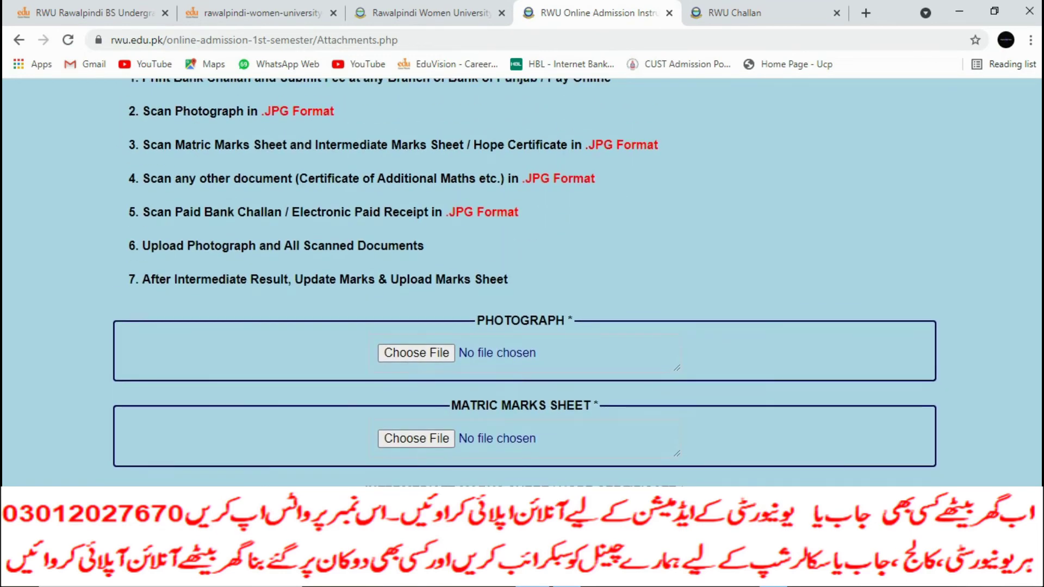
{"action": "scroll", "coordinate": [524, 282], "scroll_direction": "down", "scroll_amount": 4}
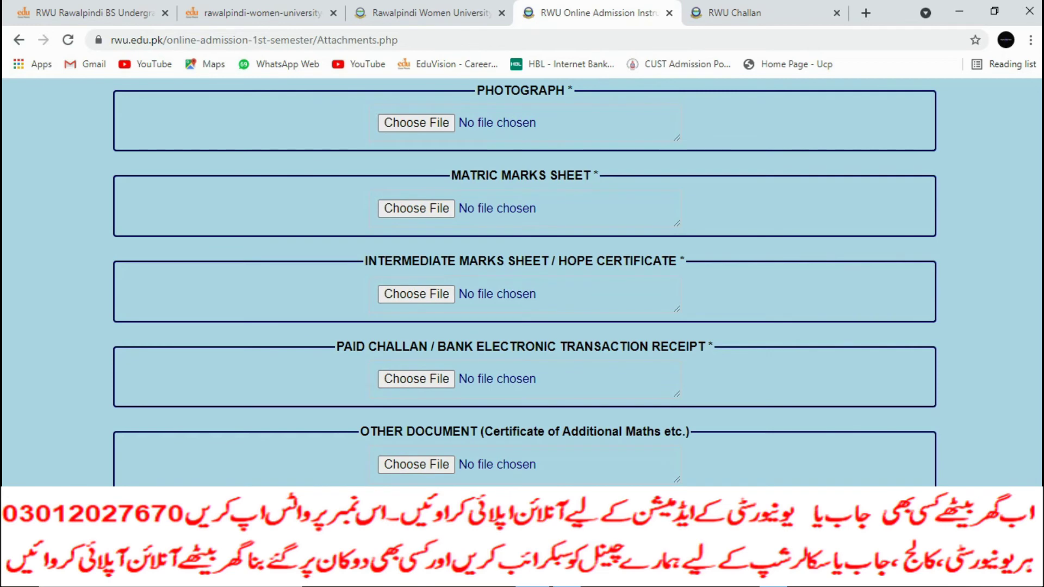
{"action": "scroll", "coordinate": [524, 283], "scroll_direction": "up", "scroll_amount": 2}
{"action": "scroll", "coordinate": [524, 283], "scroll_direction": "down", "scroll_amount": 1}
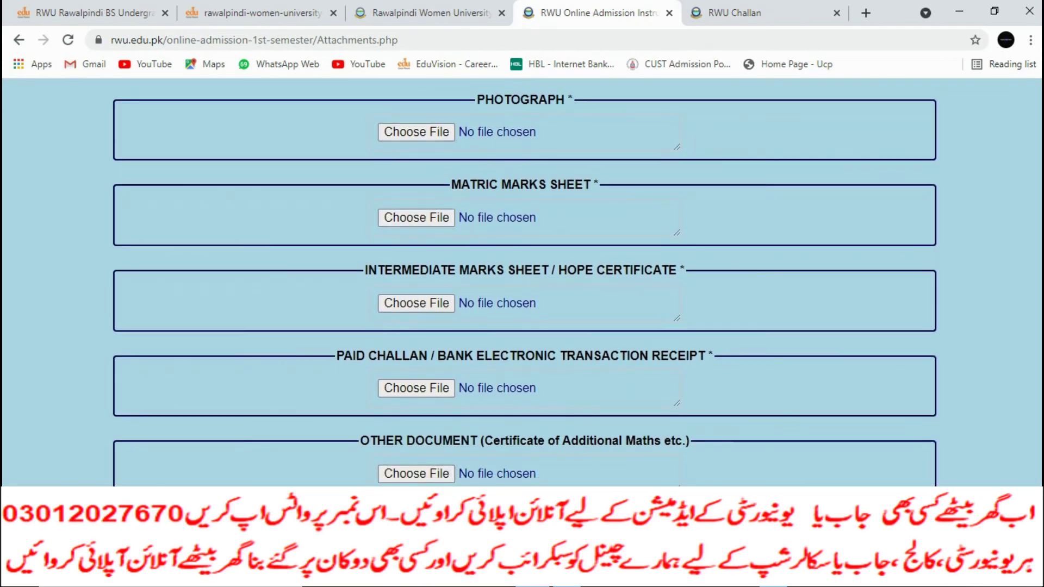
{"action": "left_click", "coordinate": [416, 388]}
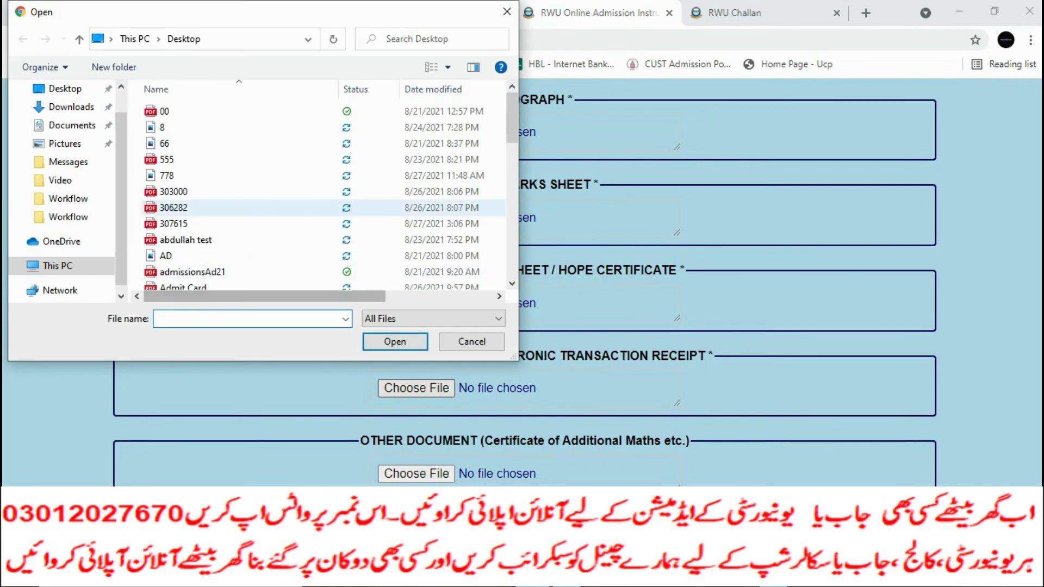
{"action": "left_click", "coordinate": [471, 341]}
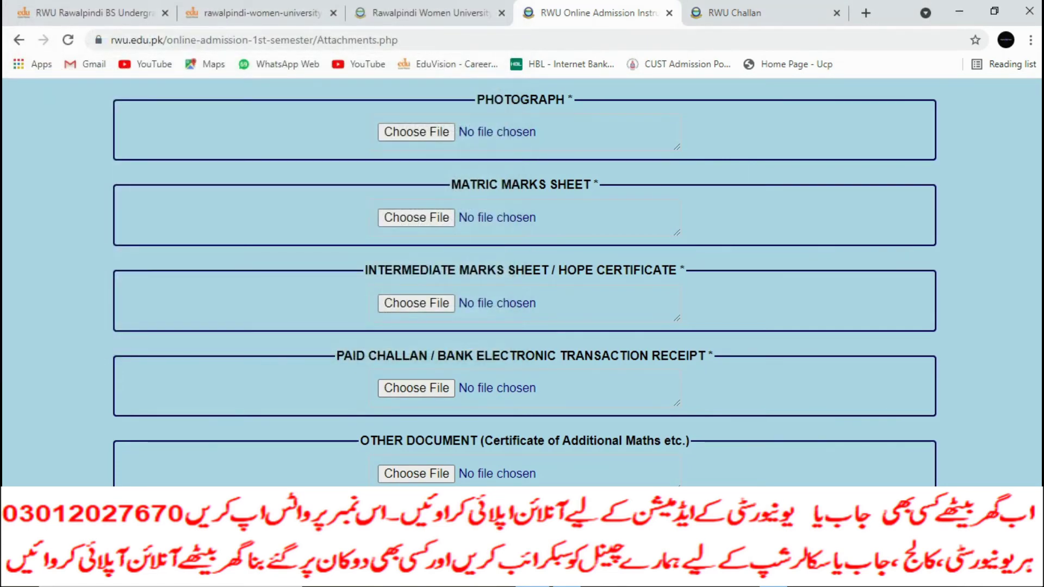
- Switch to the university homepage tab and dismiss its Fall 2021 admissions announcement
{"action": "scroll", "coordinate": [521, 223], "scroll_direction": "up", "scroll_amount": 9}
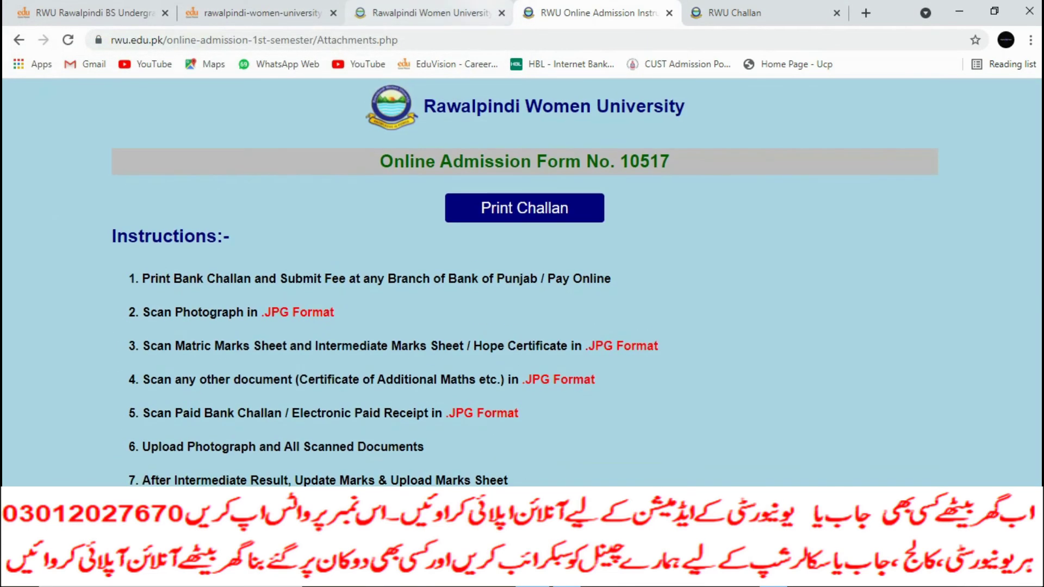
{"action": "key", "text": "ctrl+shift+Tab"}
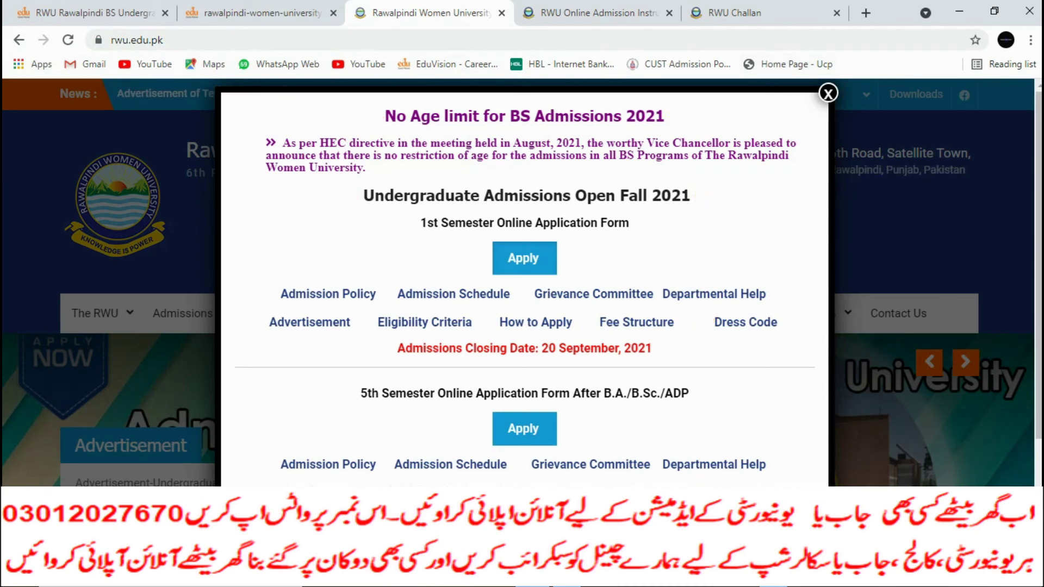
{"action": "left_click", "coordinate": [828, 93]}
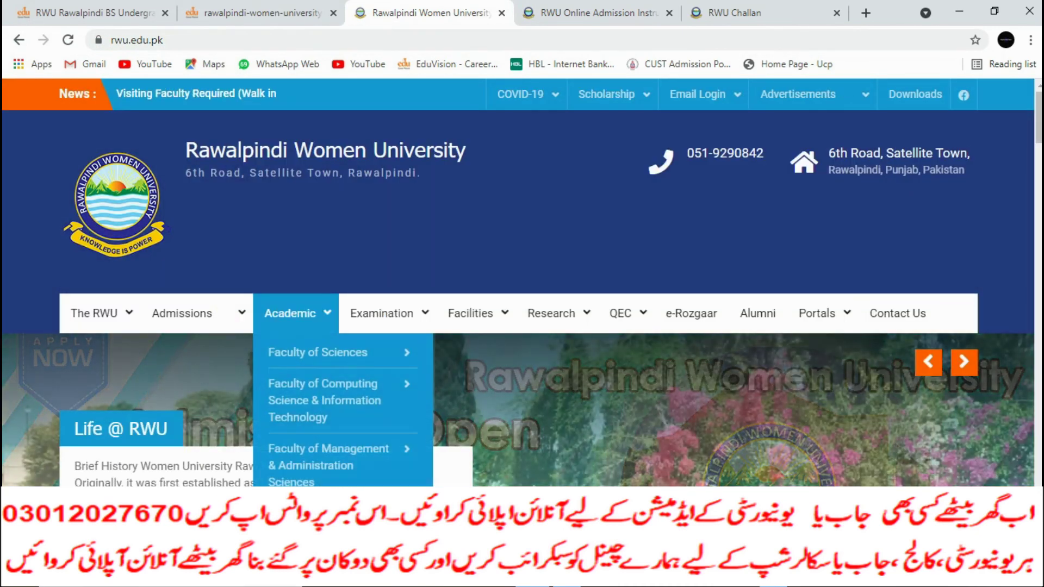
- Open the university's Fee Structure page from the Admissions menu
{"action": "mouse_move", "coordinate": [196, 313]}
{"action": "scroll", "coordinate": [228, 437], "scroll_direction": "down", "scroll_amount": 2}
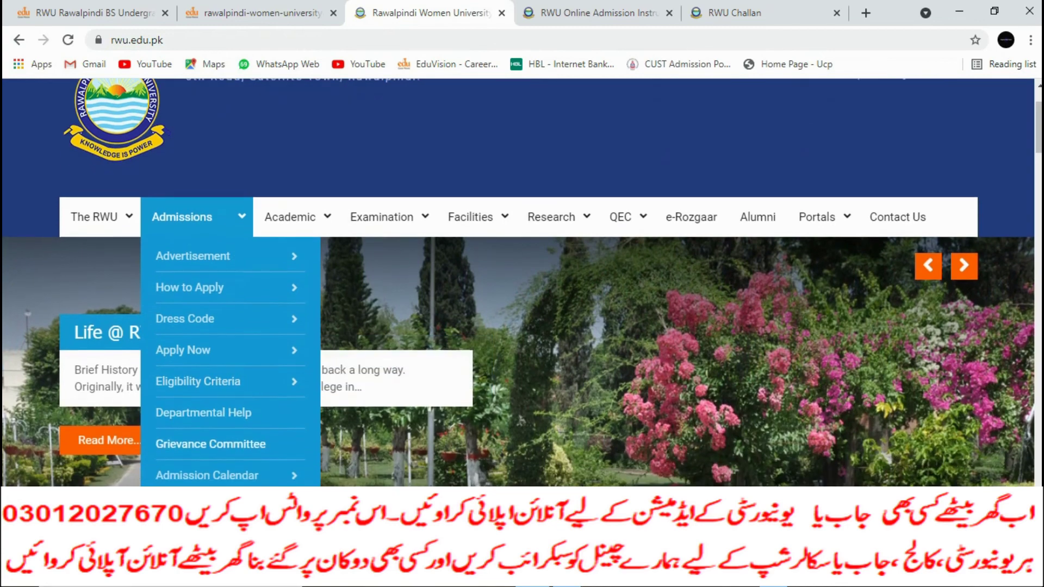
{"action": "scroll", "coordinate": [228, 438], "scroll_direction": "down", "scroll_amount": 2}
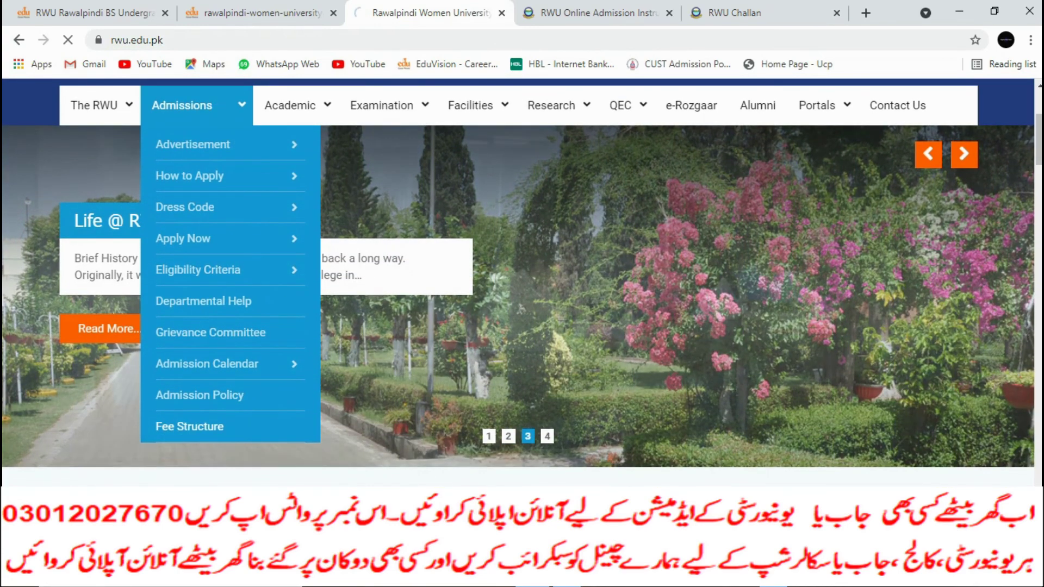
{"action": "left_click", "coordinate": [189, 426]}
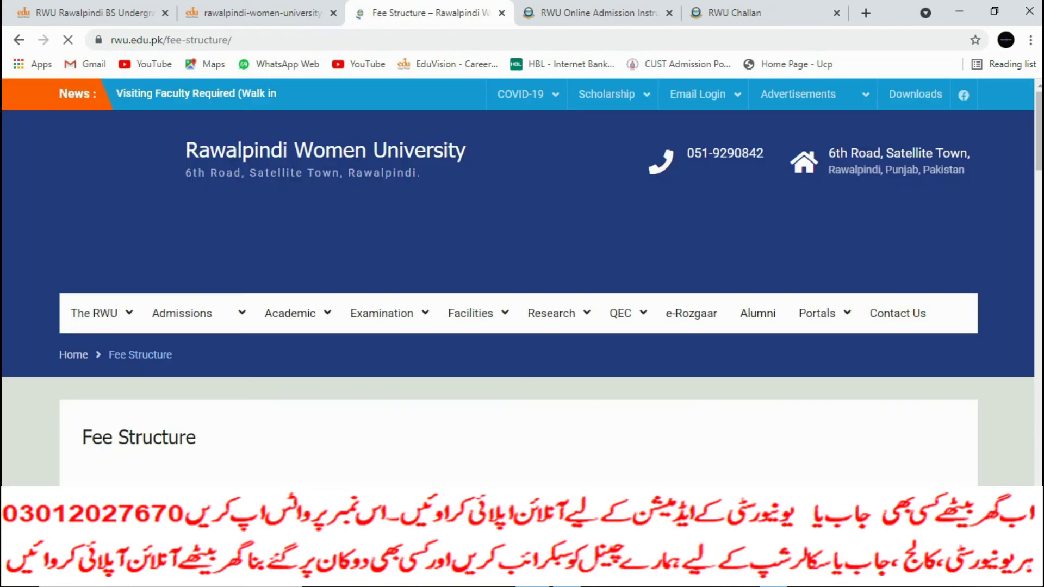
- Review the Bachelors fee tables totalling 45000, then return to the admission form tab
{"action": "scroll", "coordinate": [521, 283], "scroll_direction": "down", "scroll_amount": 6}
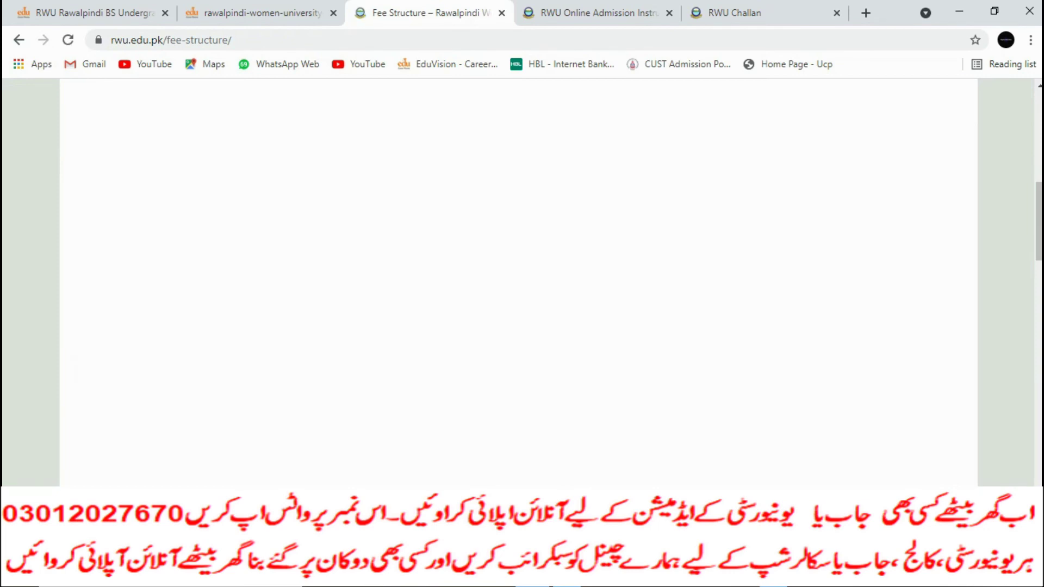
{"action": "scroll", "coordinate": [507, 283], "scroll_direction": "down", "scroll_amount": 7}
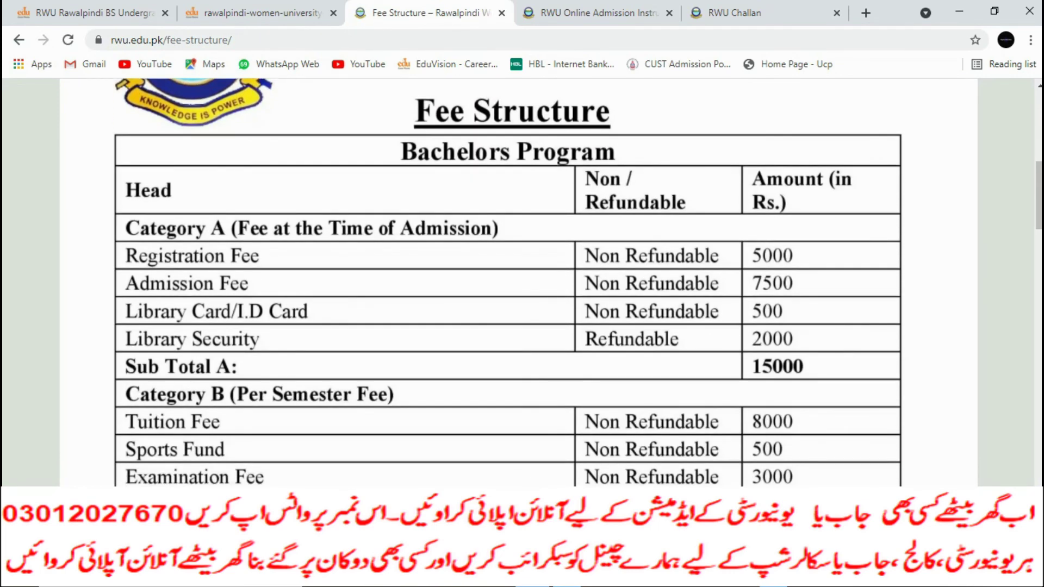
{"action": "scroll", "coordinate": [507, 282], "scroll_direction": "down", "scroll_amount": 5}
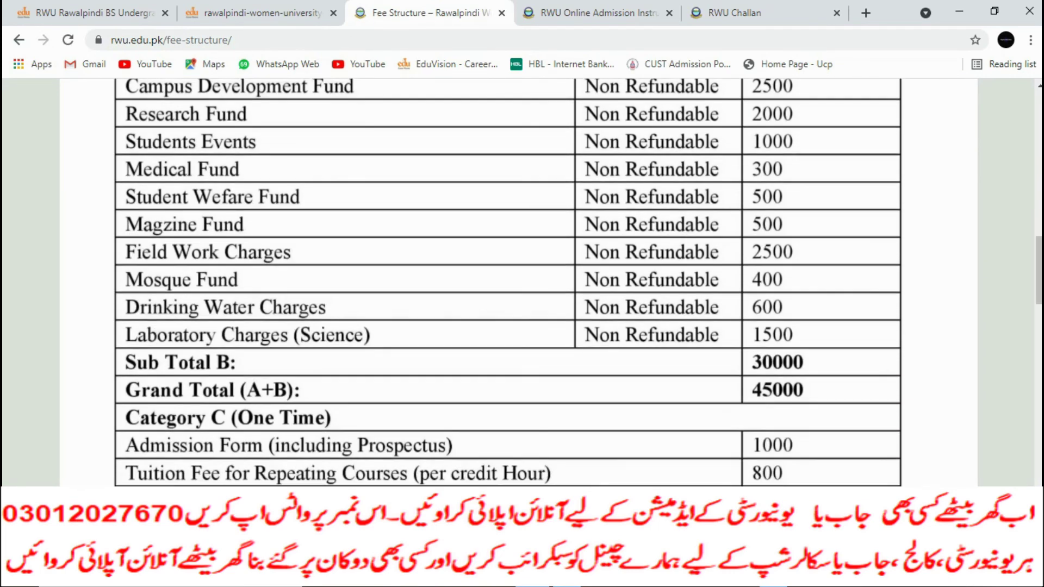
{"action": "scroll", "coordinate": [507, 283], "scroll_direction": "down", "scroll_amount": 7}
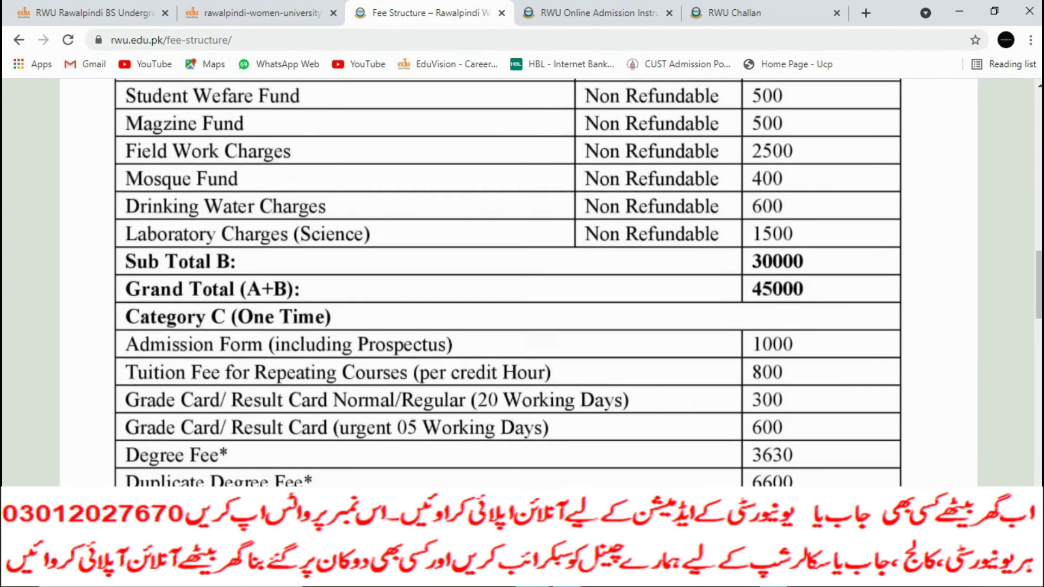
{"action": "scroll", "coordinate": [508, 283], "scroll_direction": "down", "scroll_amount": 5}
{"action": "scroll", "coordinate": [507, 282], "scroll_direction": "up", "scroll_amount": 5}
{"action": "scroll", "coordinate": [507, 283], "scroll_direction": "down", "scroll_amount": 9}
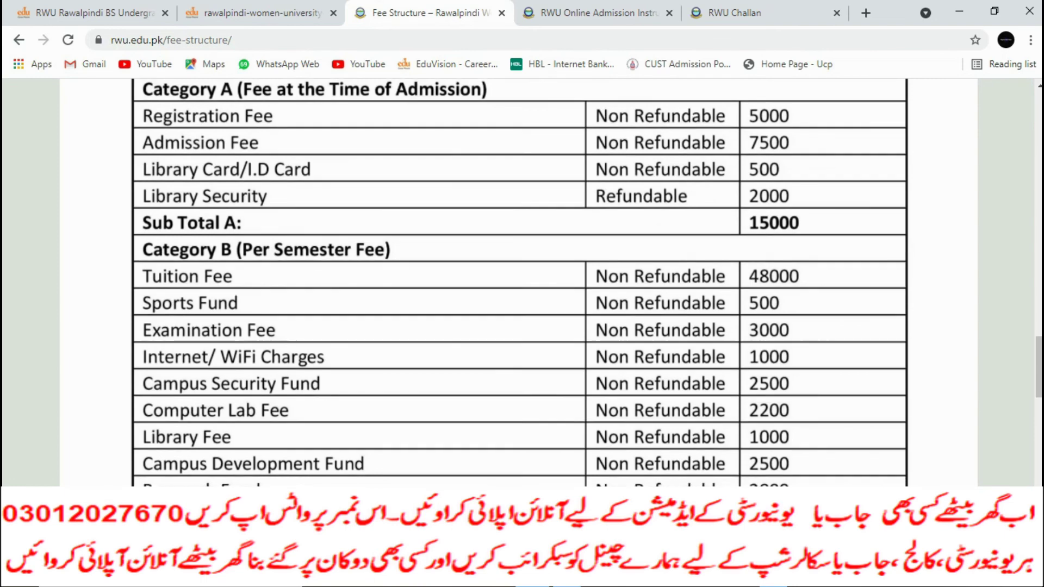
{"action": "scroll", "coordinate": [519, 283], "scroll_direction": "up", "scroll_amount": 5}
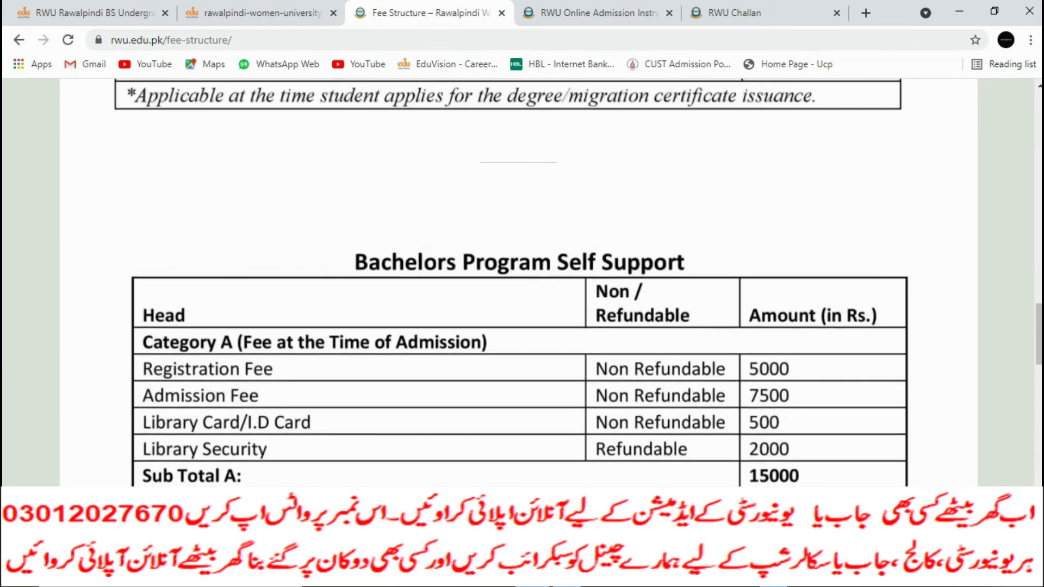
{"action": "scroll", "coordinate": [519, 283], "scroll_direction": "down", "scroll_amount": 15}
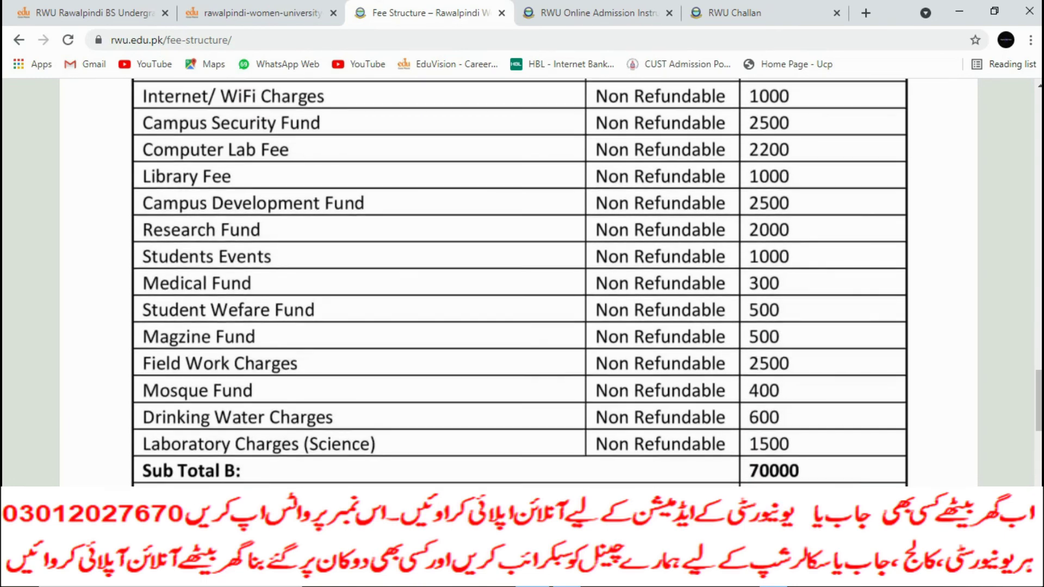
{"action": "scroll", "coordinate": [519, 282], "scroll_direction": "down", "scroll_amount": 3}
{"action": "scroll", "coordinate": [519, 282], "scroll_direction": "up", "scroll_amount": 12}
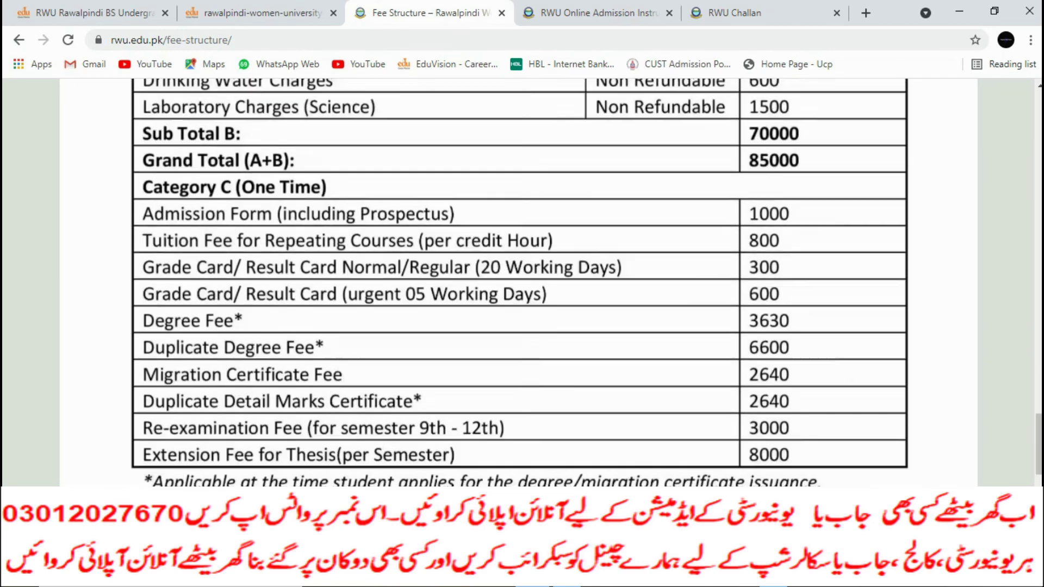
{"action": "scroll", "coordinate": [519, 283], "scroll_direction": "up", "scroll_amount": 6}
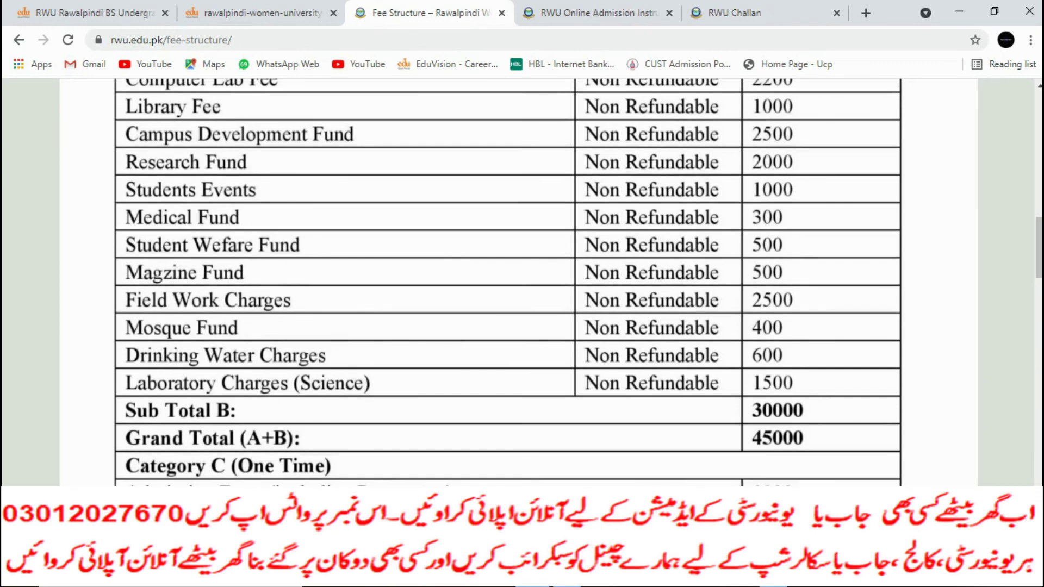
{"action": "scroll", "coordinate": [519, 282], "scroll_direction": "up", "scroll_amount": 4}
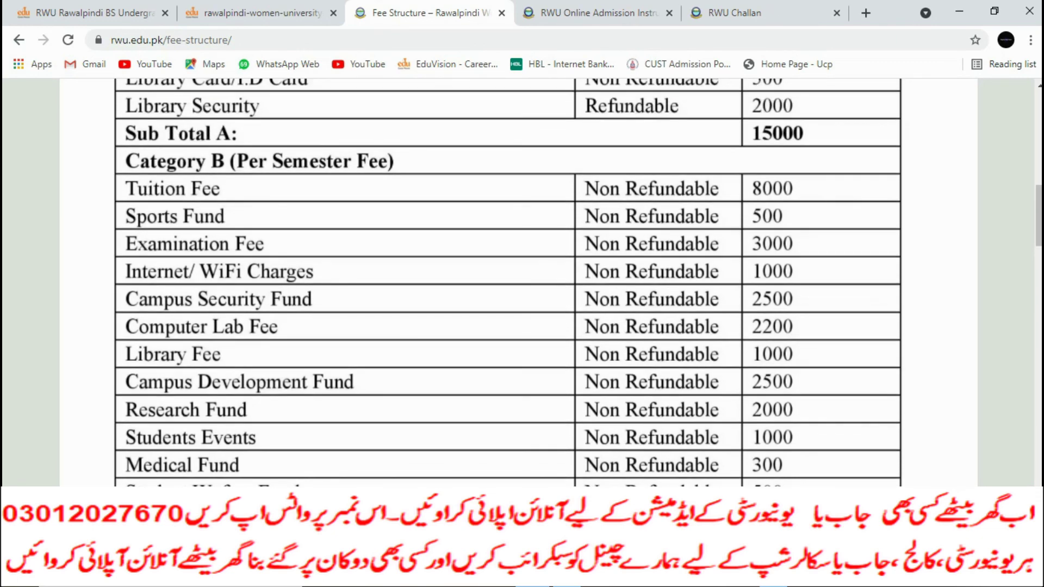
{"action": "scroll", "coordinate": [519, 282], "scroll_direction": "up", "scroll_amount": 7}
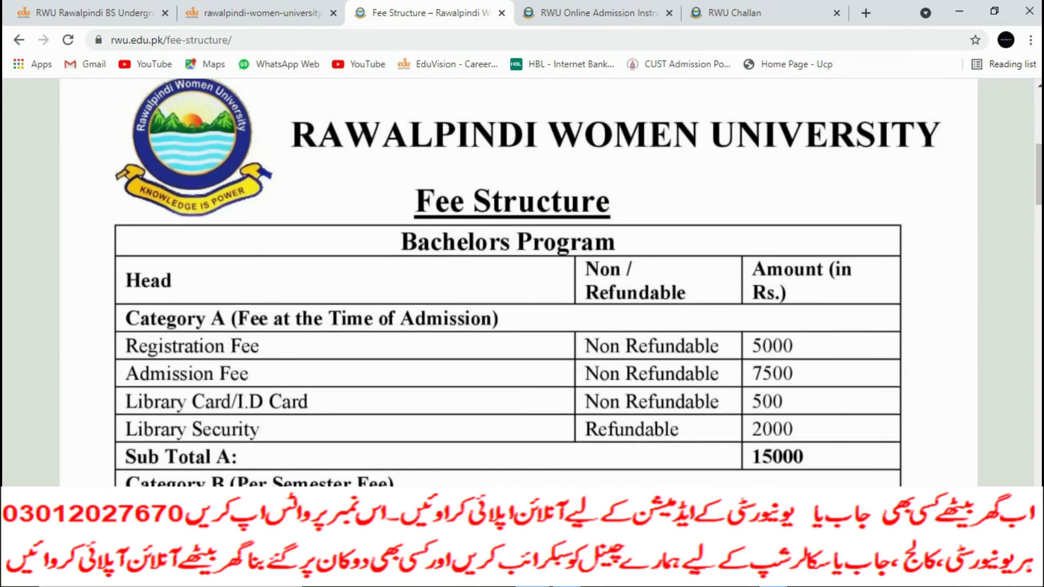
{"action": "scroll", "coordinate": [519, 282], "scroll_direction": "down", "scroll_amount": 10}
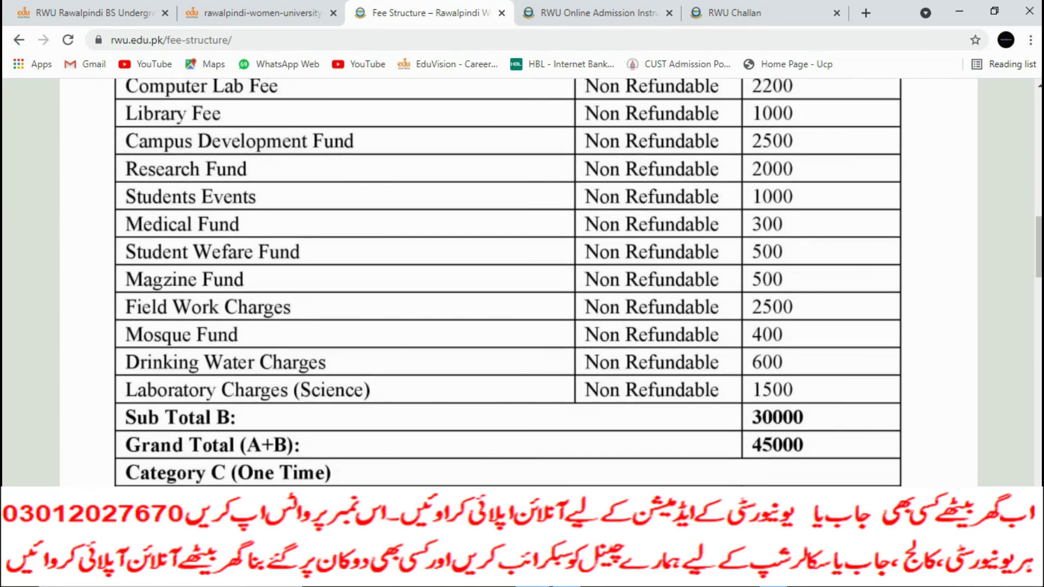
{"action": "scroll", "coordinate": [519, 283], "scroll_direction": "down", "scroll_amount": 20}
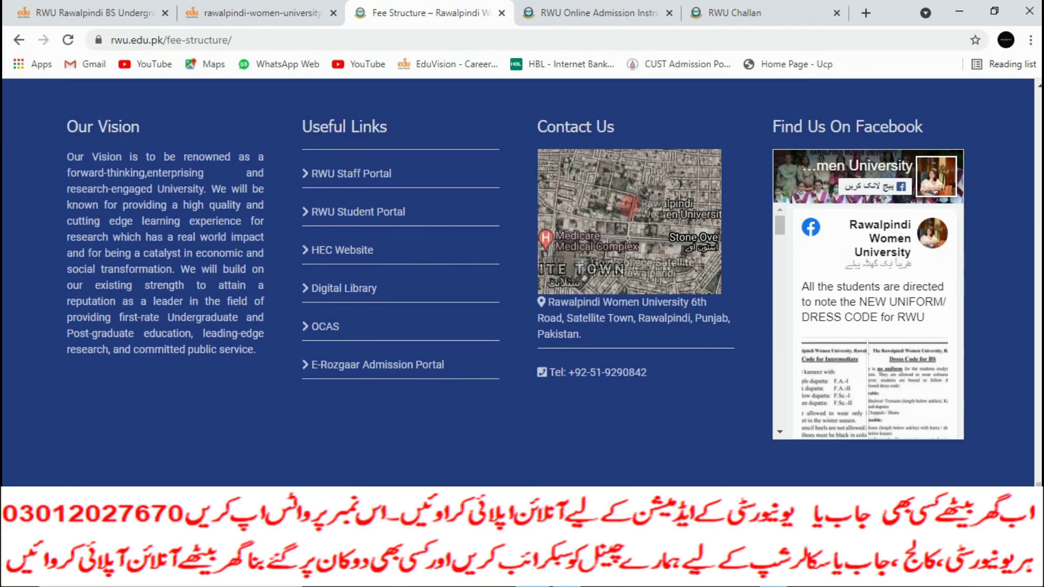
{"action": "scroll", "coordinate": [598, 228], "scroll_direction": "up", "scroll_amount": 15}
{"action": "scroll", "coordinate": [519, 283], "scroll_direction": "up", "scroll_amount": 20}
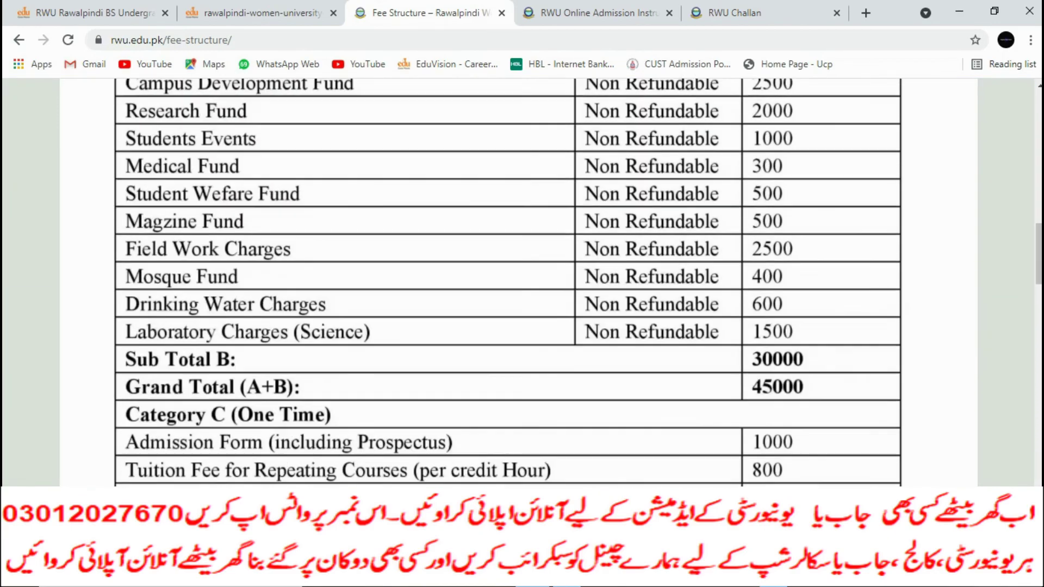
{"action": "key", "text": "ctrl+Tab"}
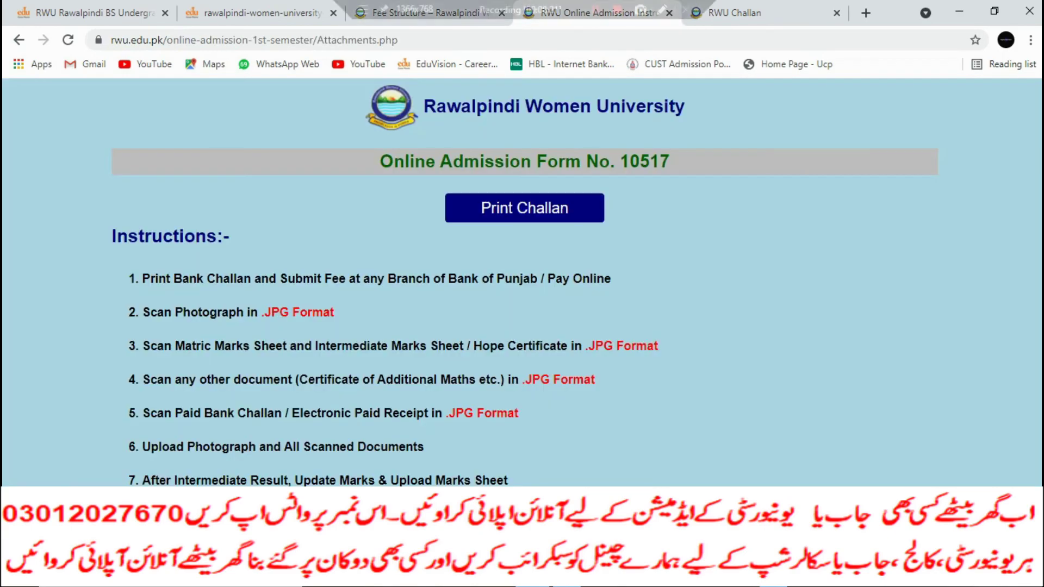